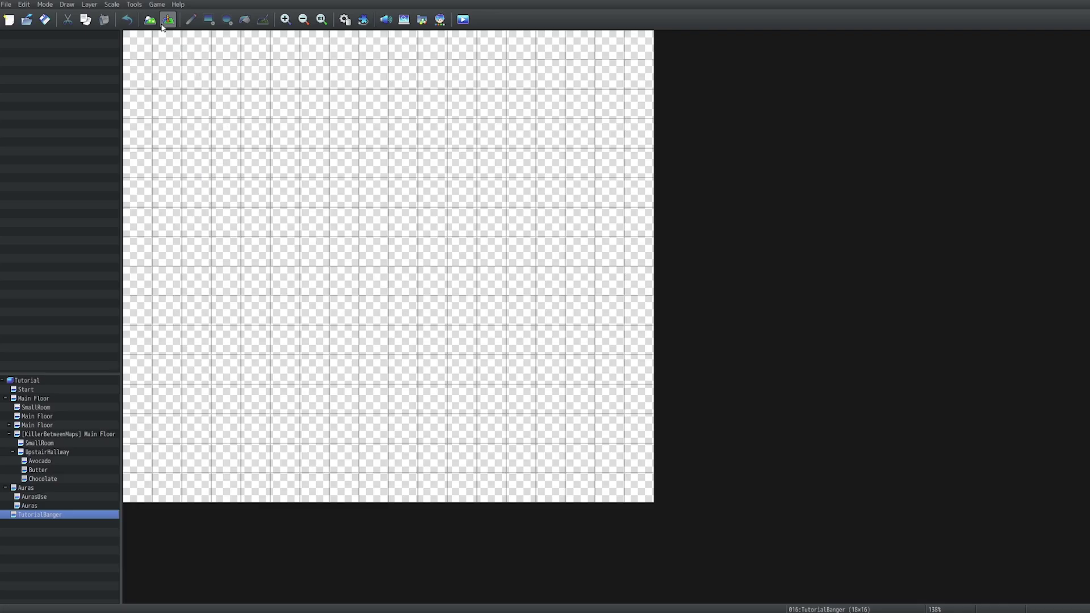
- Switch to Map mode so the empty 18×16 TutorialBanger map is ready for painting tiles
left_click(150, 19)
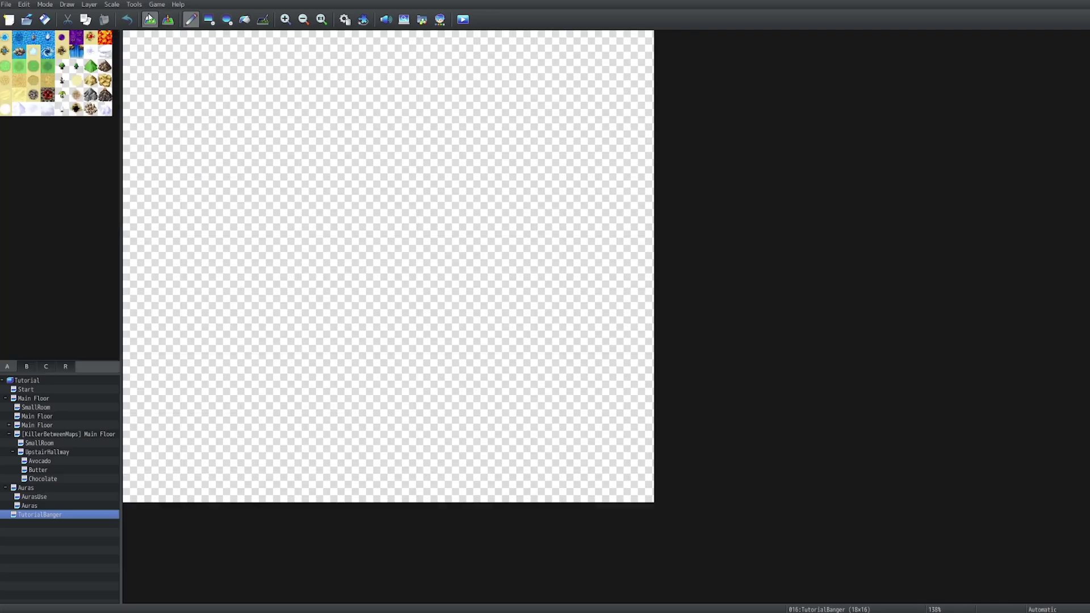
- Set the TutorialBanger map's tileset to 0003 Inside in Map Properties
double_click(59, 514)
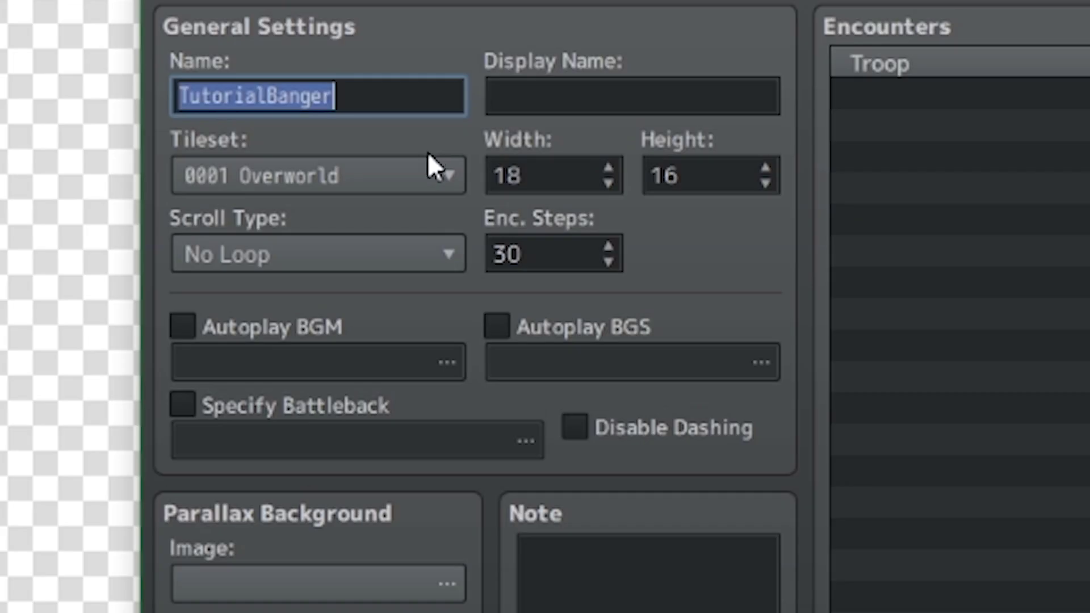
left_click(460, 217)
left_click(423, 174)
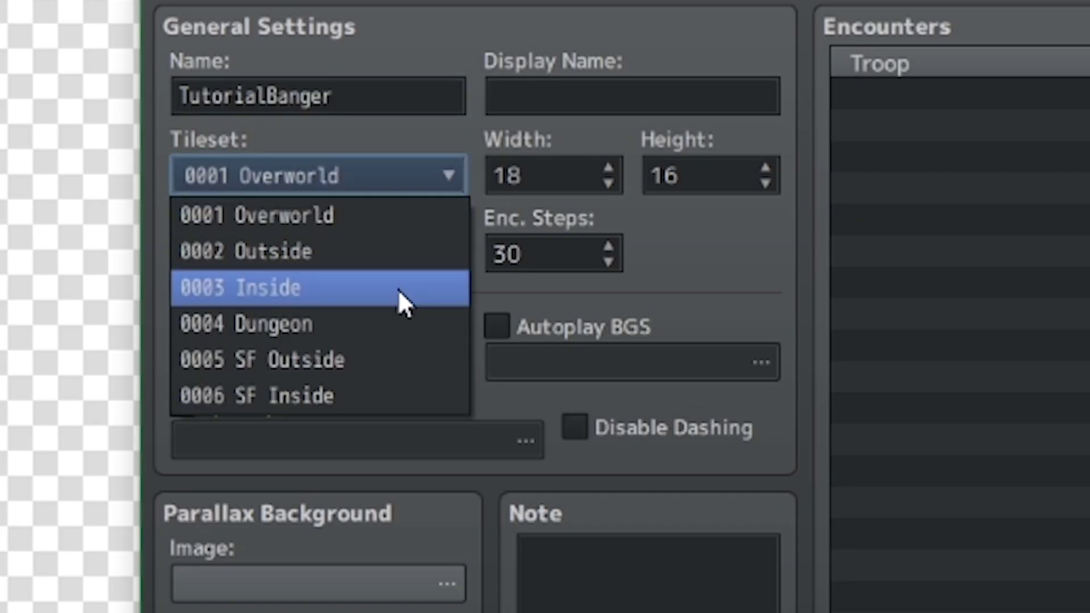
left_click(405, 302)
key("Return")
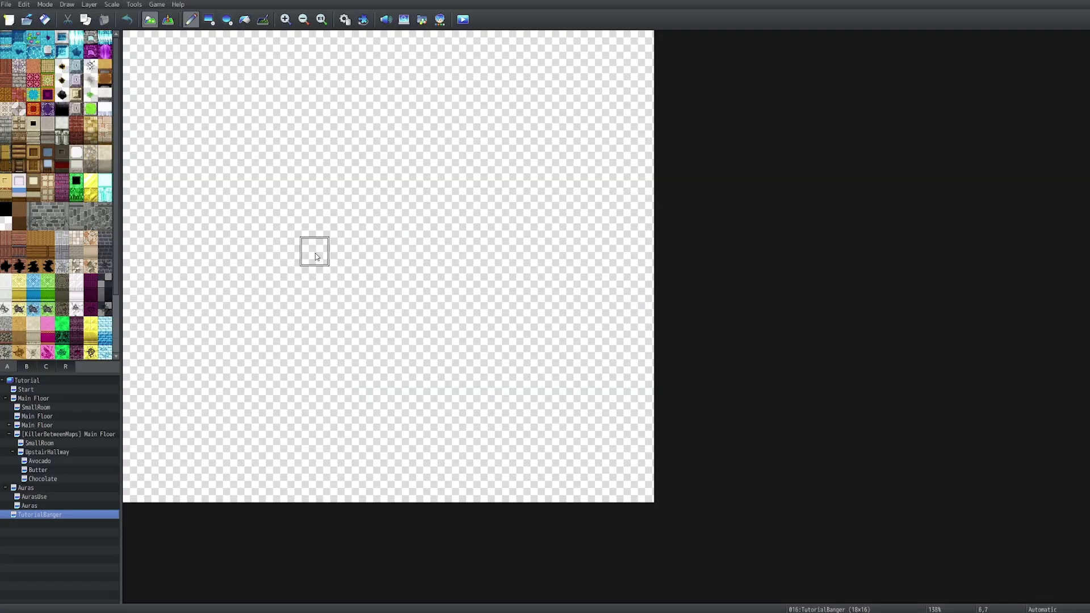
- Fill the whole map with the wall tile using the Rectangle tool
scroll(47, 256, "down", 5)
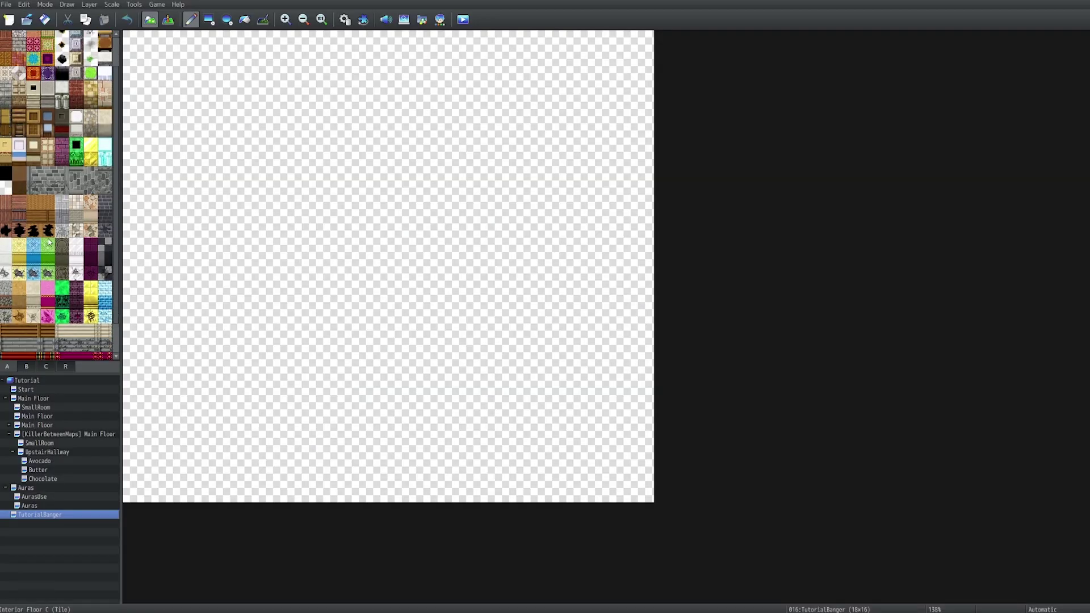
scroll(48, 256, "up", 5)
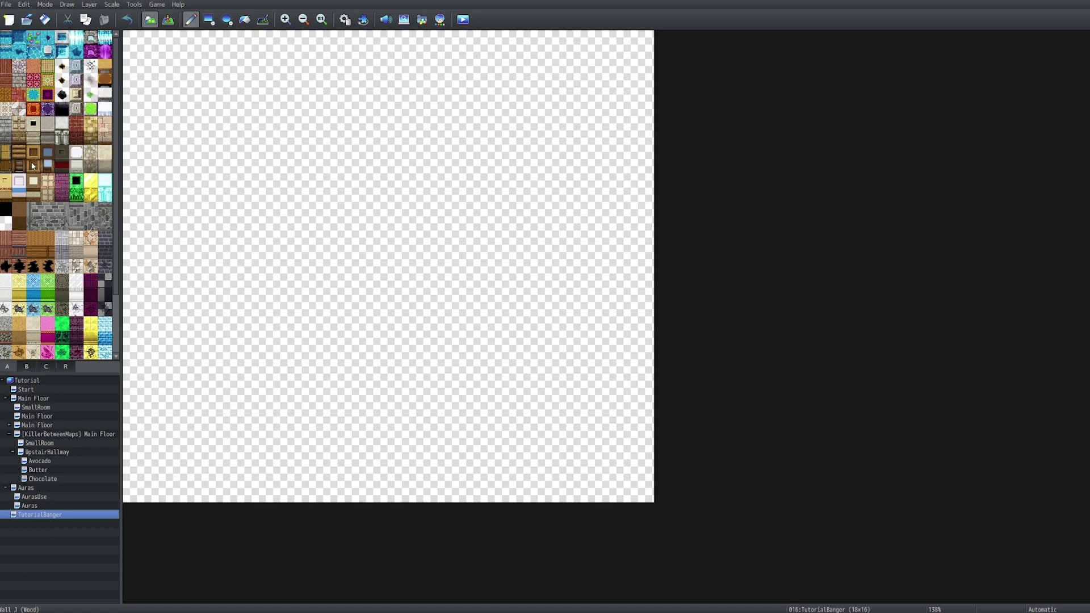
left_click(37, 197)
left_click(209, 20)
left_click_drag(141, 50, 639, 488)
- Paint a light wall border along the top and left edges of the map
left_click(33, 181)
mouse_move(138, 43)
left_mouse_down()
mouse_move(499, 80)
mouse_move(640, 50)
mouse_move(642, 458)
mouse_move(639, 483)
mouse_move(164, 466)
mouse_move(128, 499)
left_mouse_up()
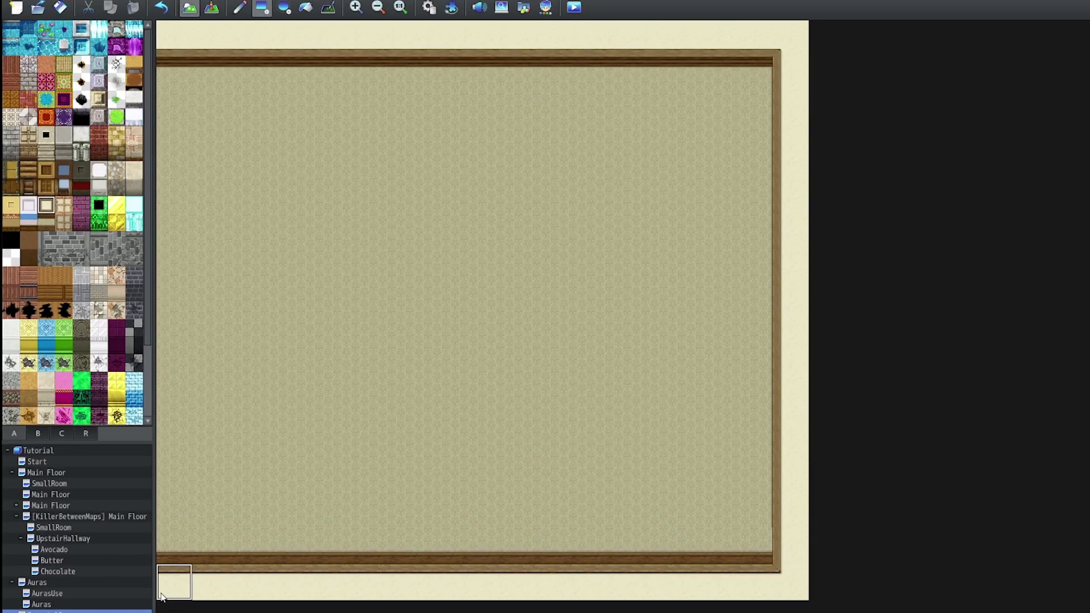
left_click_drag(160, 596, 188, 32)
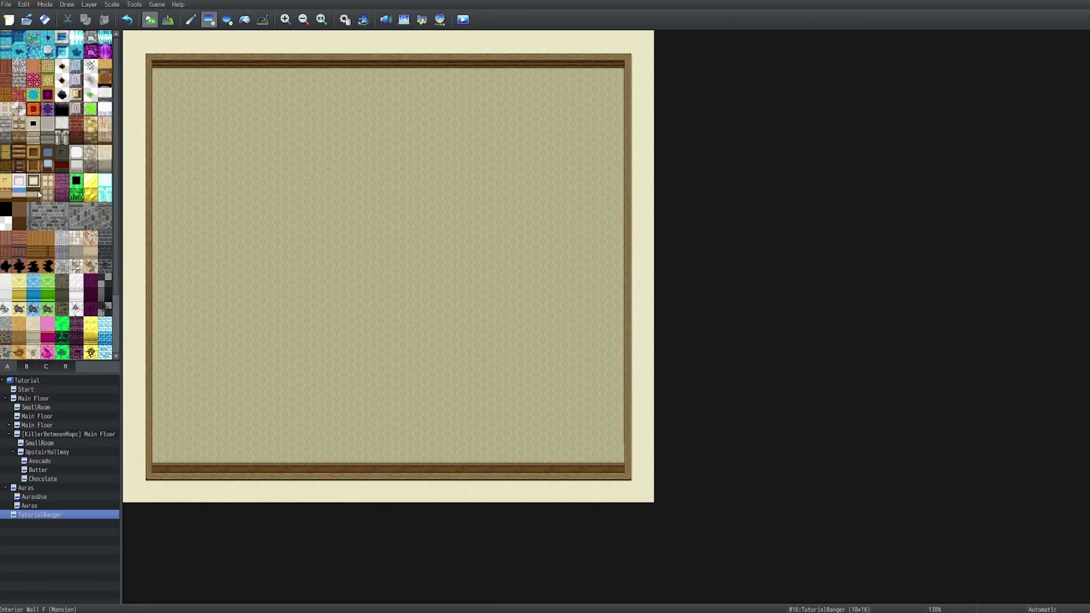
- Fill the room interior with the brown wood plank floor tile
left_click(6, 238)
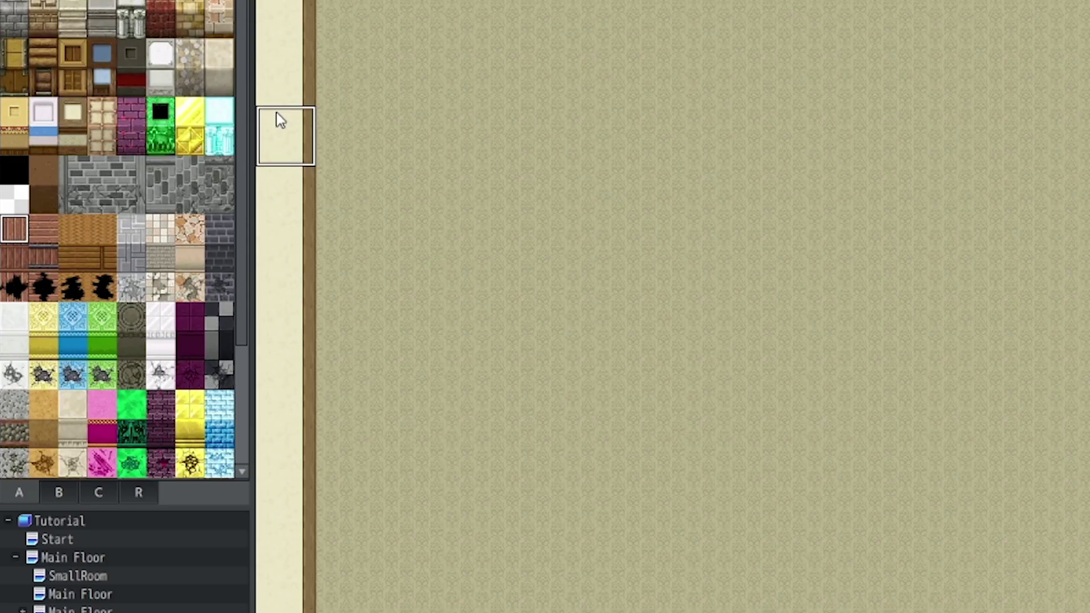
left_click_drag(347, 54, 610, 458)
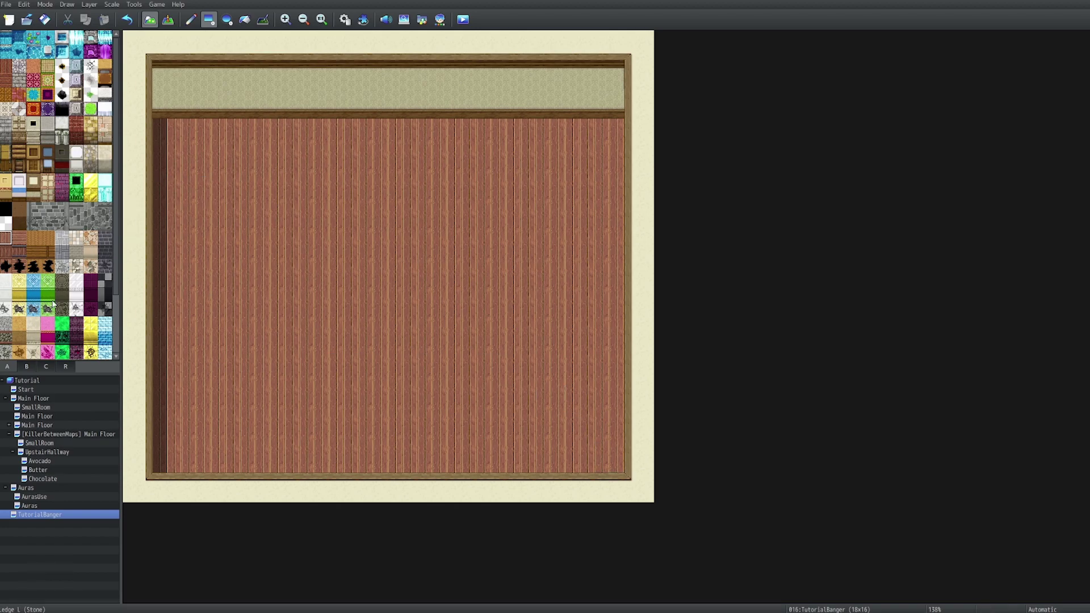
left_click(32, 367)
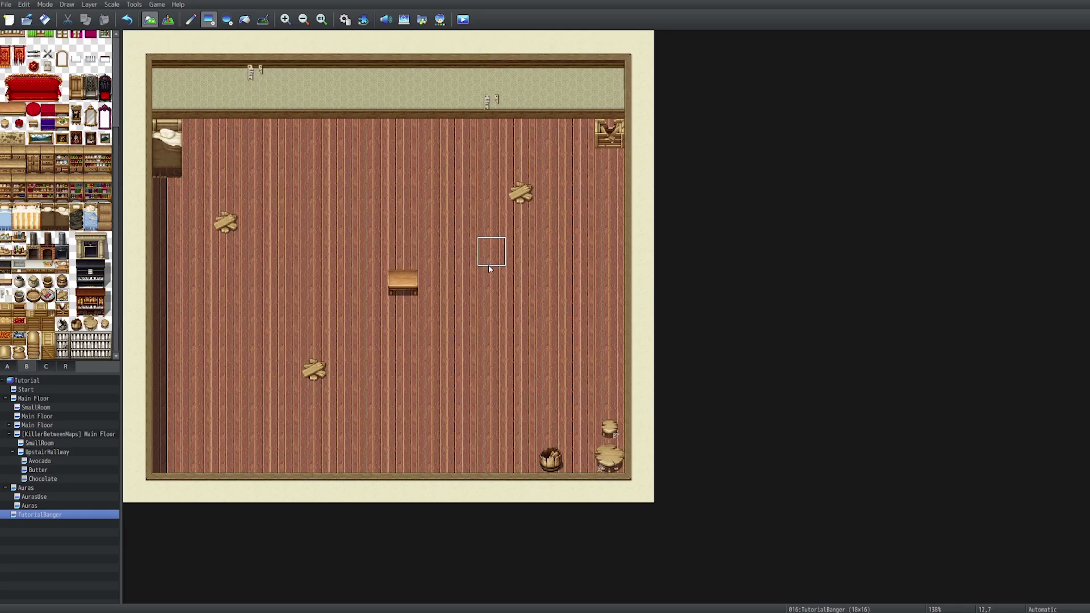
- Create Autorun event EV001 in the top-right corner with a Dark screen tint (-68,-68,-68,0) over 60 frames
left_click(168, 19)
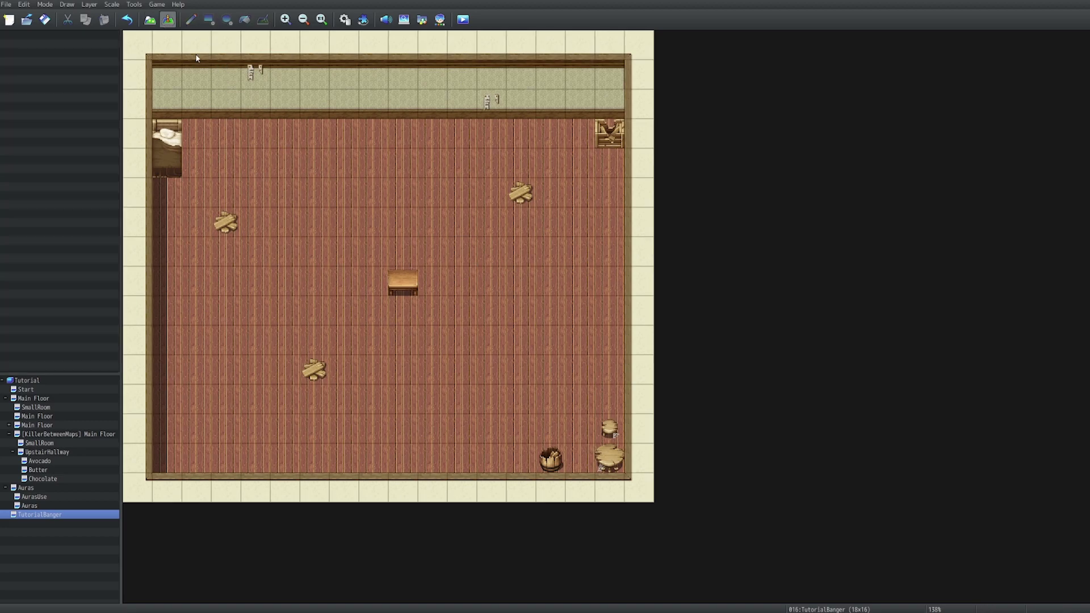
double_click(639, 52)
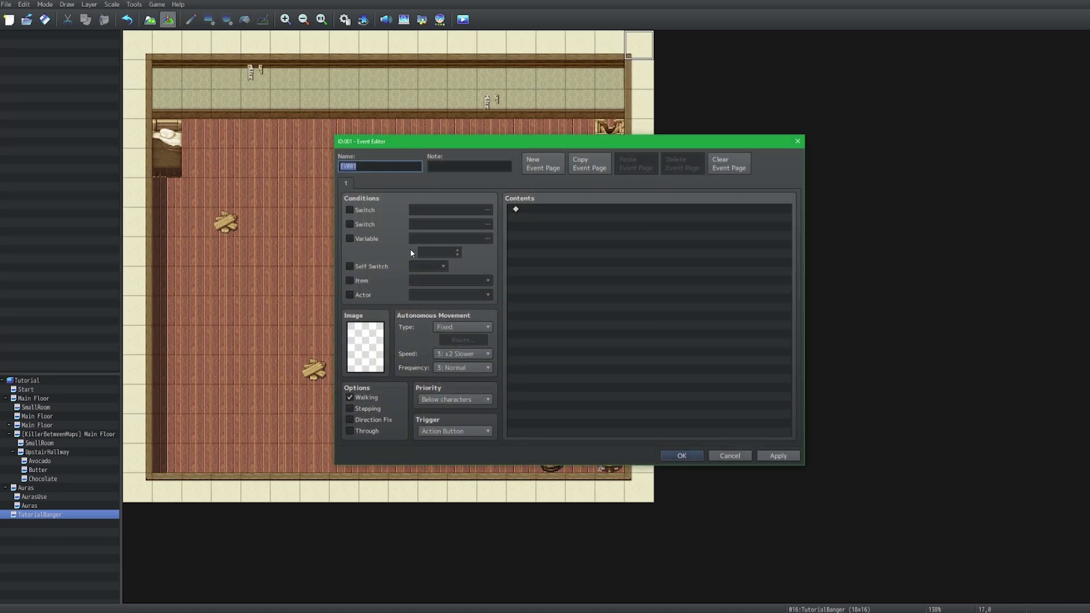
left_click(461, 431)
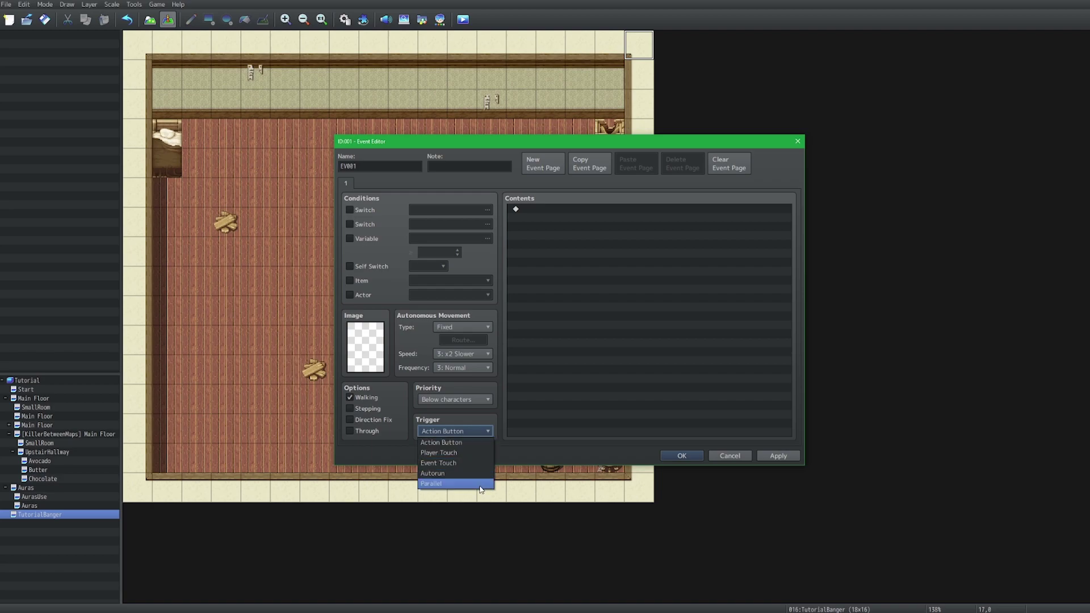
left_click(432, 473)
double_click(637, 301)
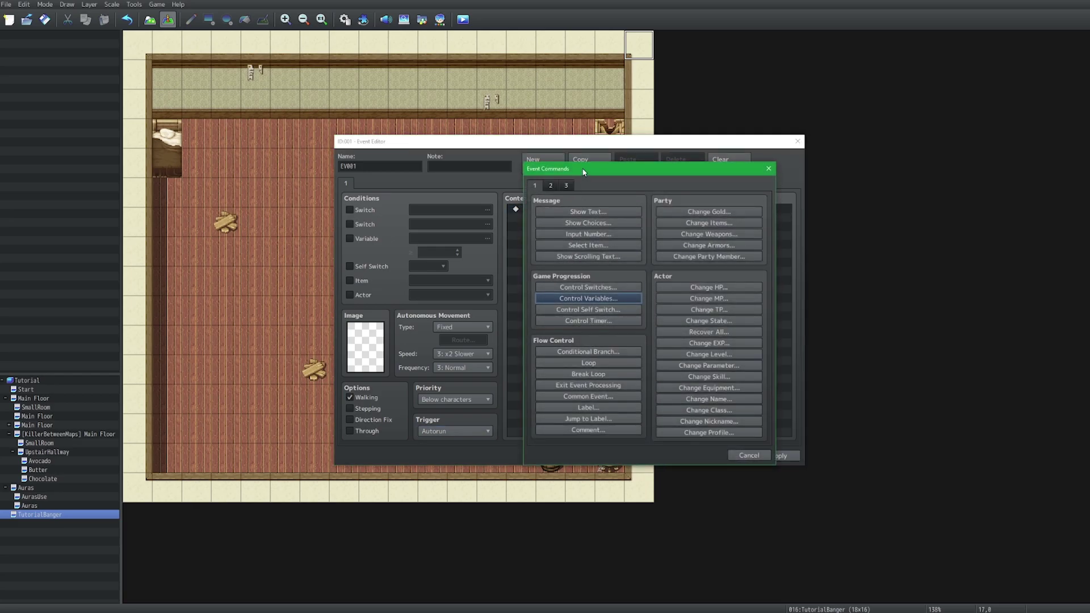
left_click(551, 186)
left_click(681, 264)
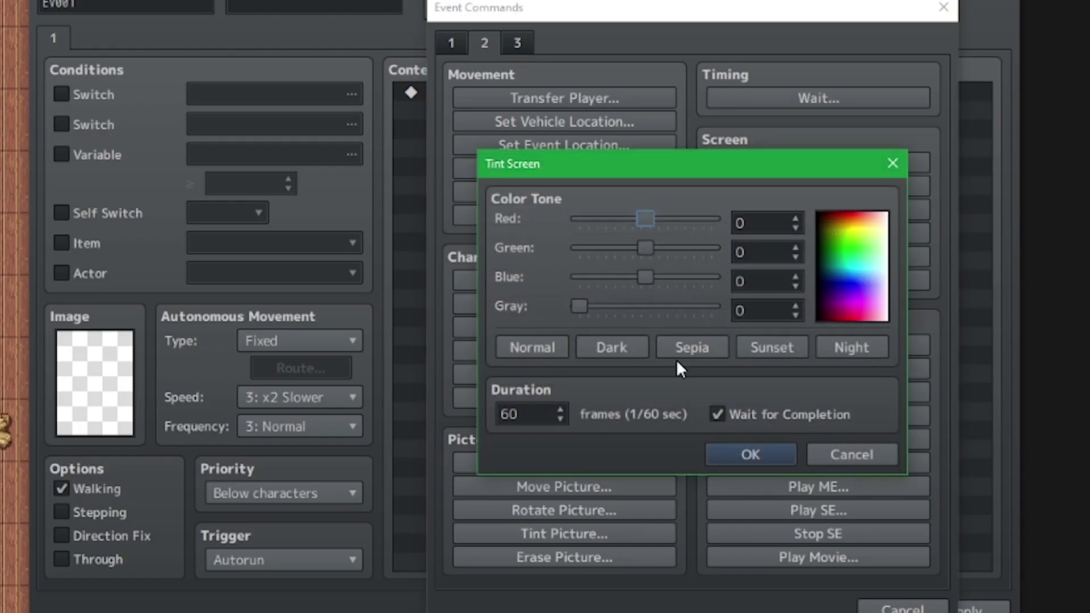
left_click(621, 350)
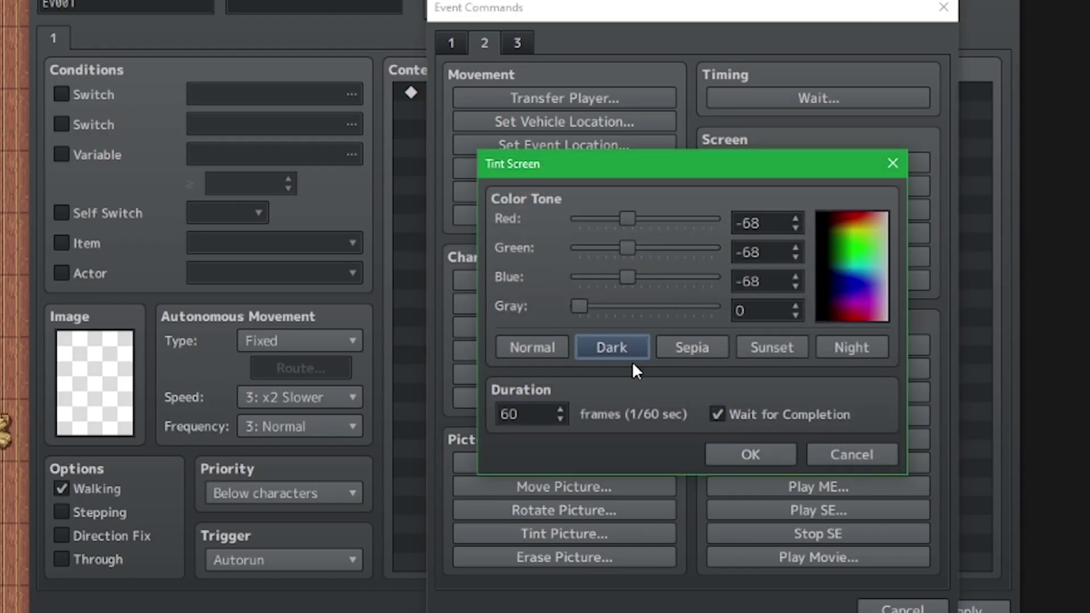
left_click(761, 453)
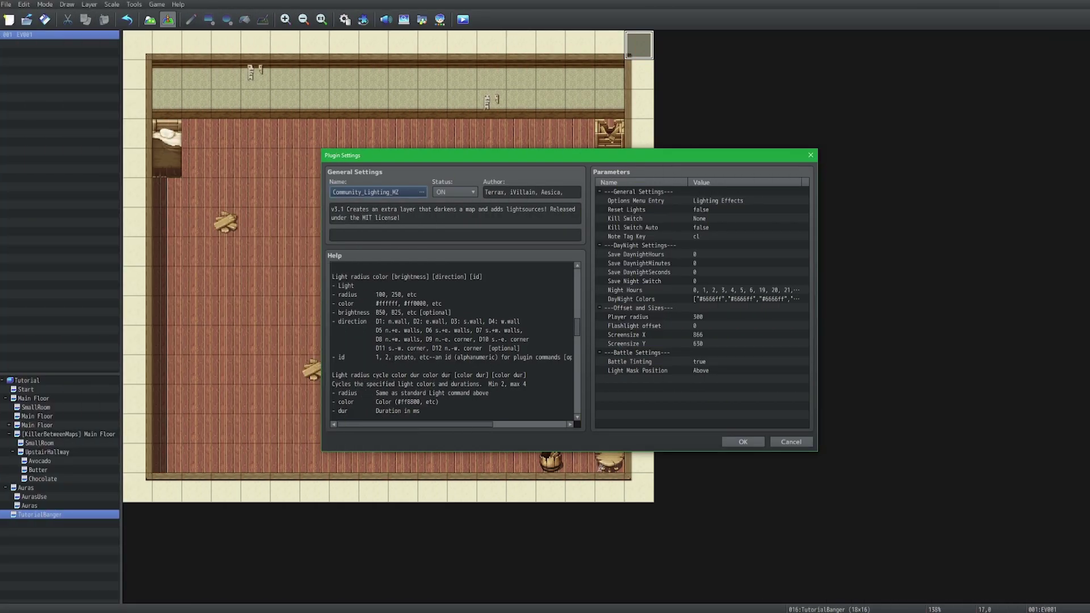
- Read the Community_Lighting_MZ help on Light and flashlight commands, close it unchanged, and type a short comment
scroll(450, 381, "down", 3)
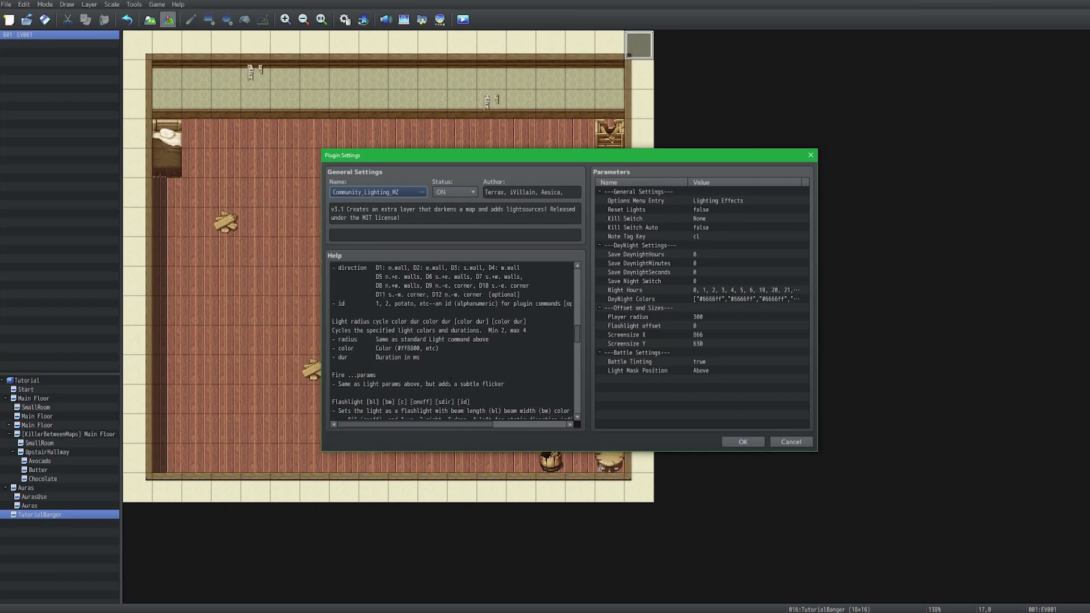
left_click_drag(574, 331, 578, 325)
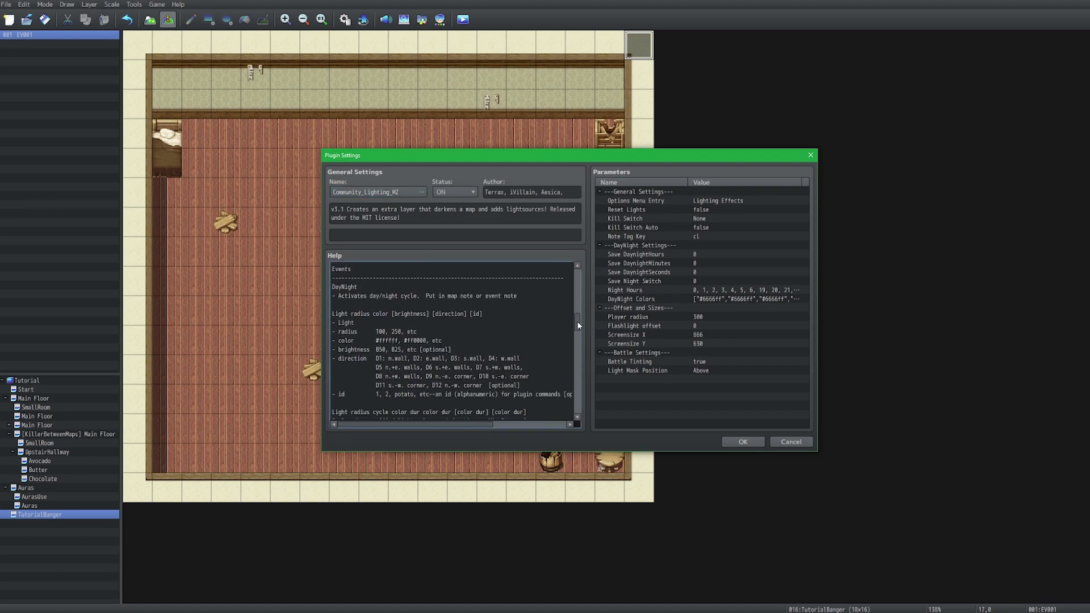
left_click_drag(483, 314, 336, 315)
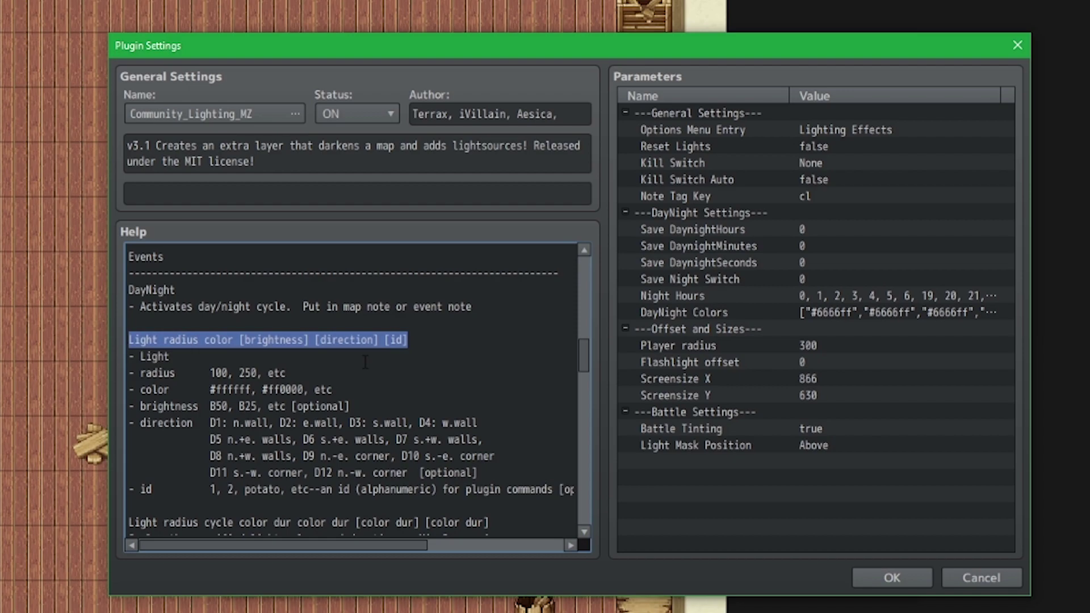
scroll(366, 363, "down", 5)
scroll(366, 364, "down", 2)
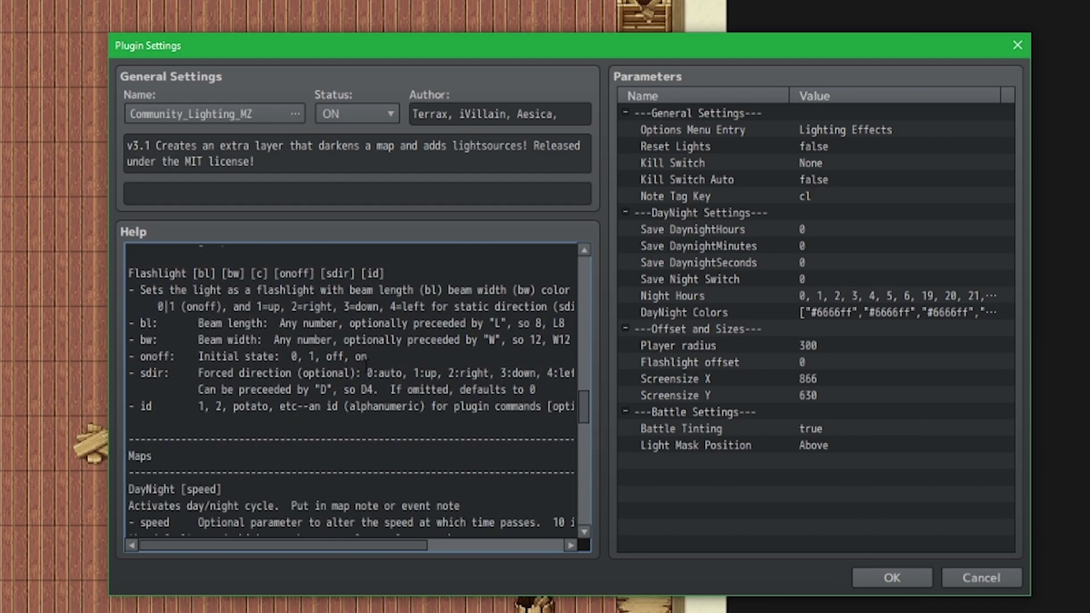
scroll(365, 363, "down", 2)
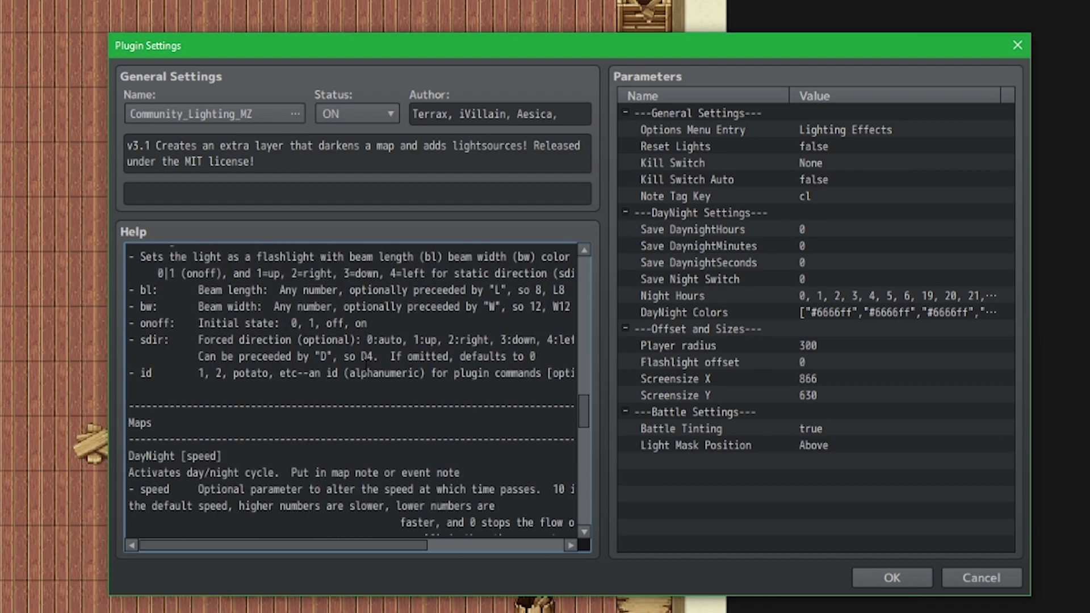
left_click(966, 575)
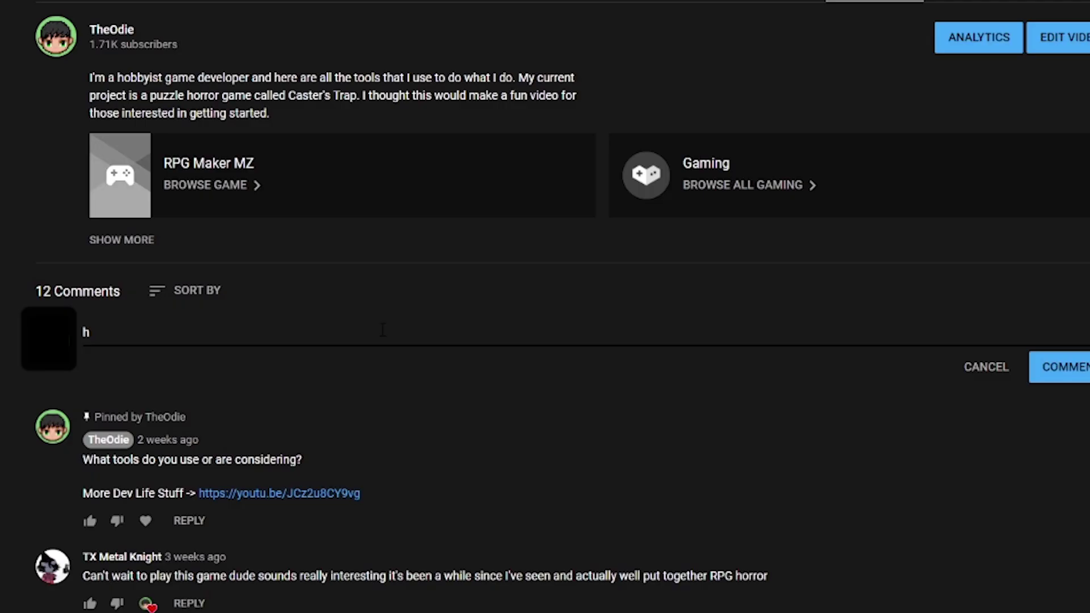
type("0W M4ke flashlitwe")
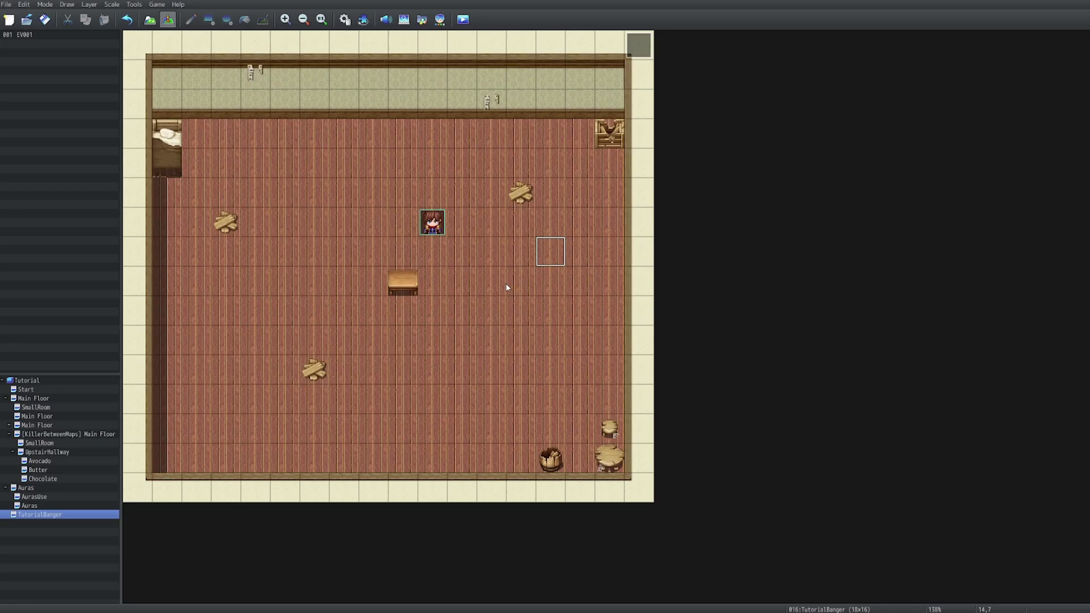
- Place a quick door transfer event on the bottom-left tile
right_click(170, 463)
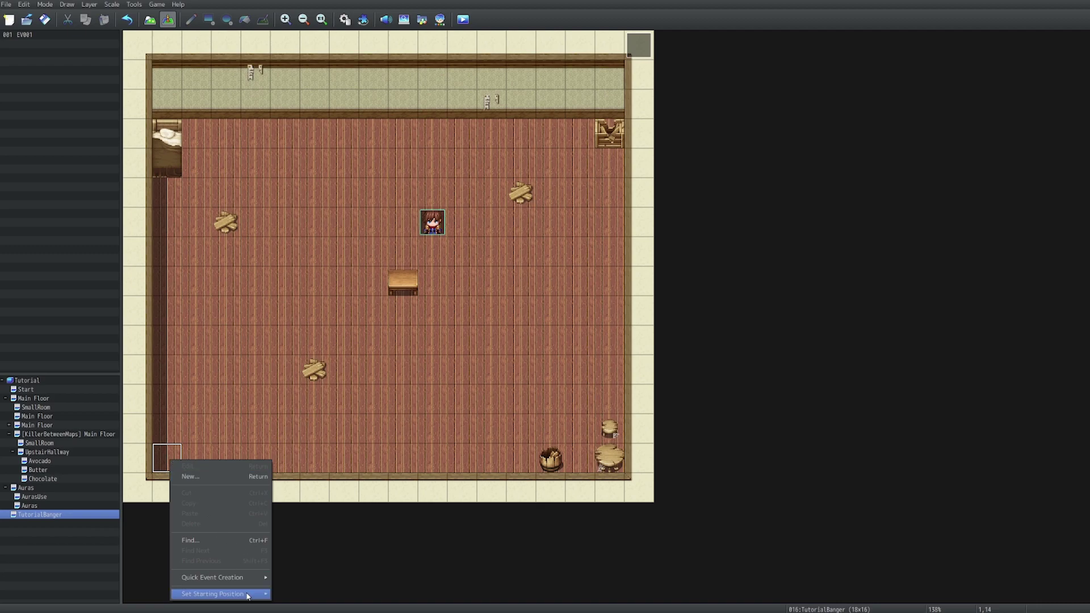
mouse_move(250, 577)
left_click(296, 589)
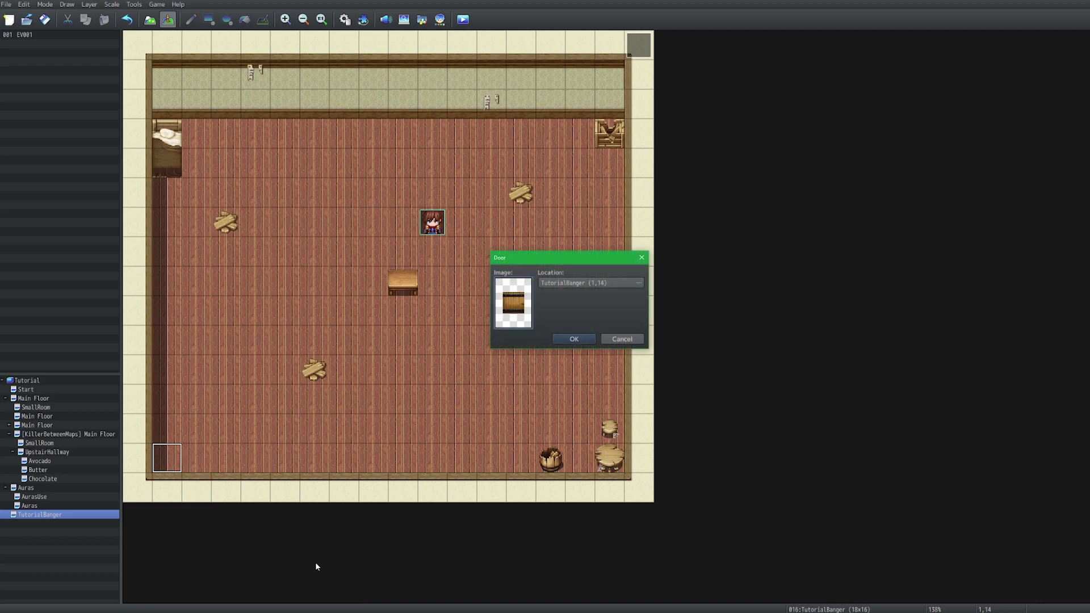
left_click(575, 338)
- Create lever event EV003 that turns switch 0001 LeverBook ON
double_click(595, 225)
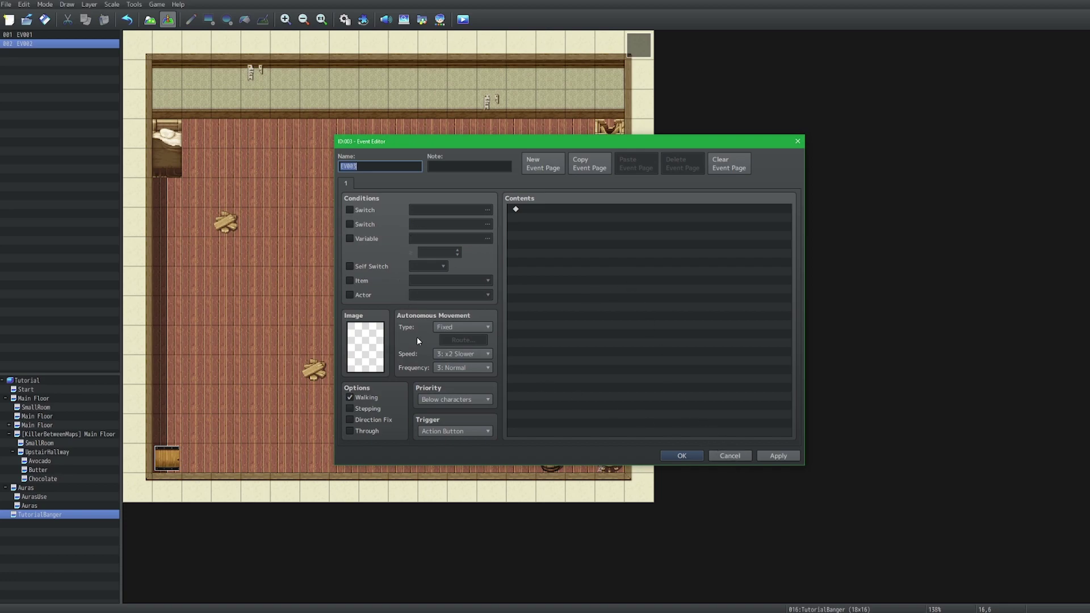
double_click(595, 241)
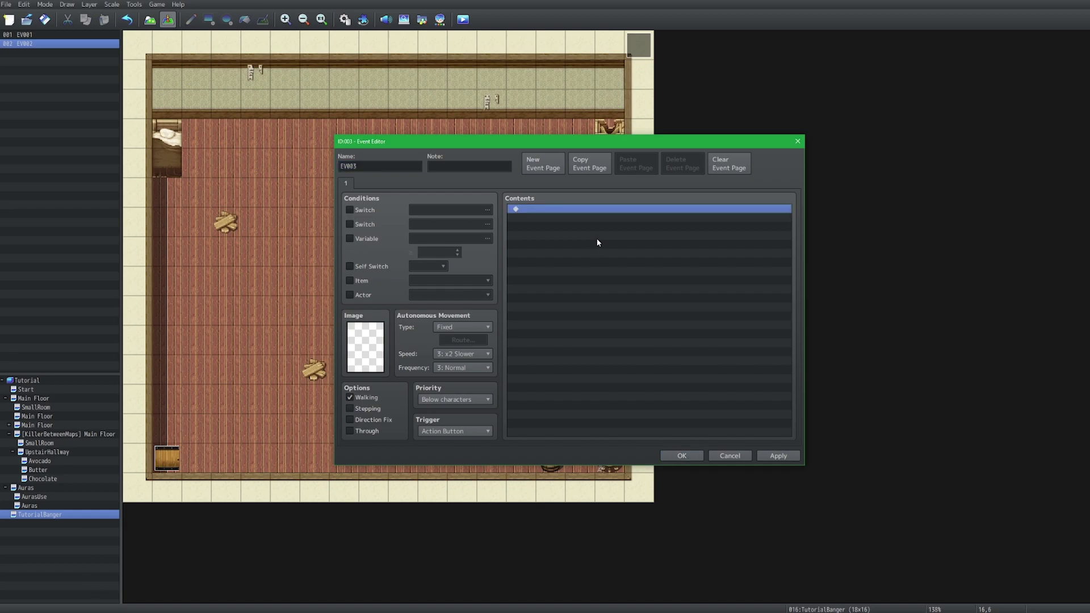
left_click(535, 186)
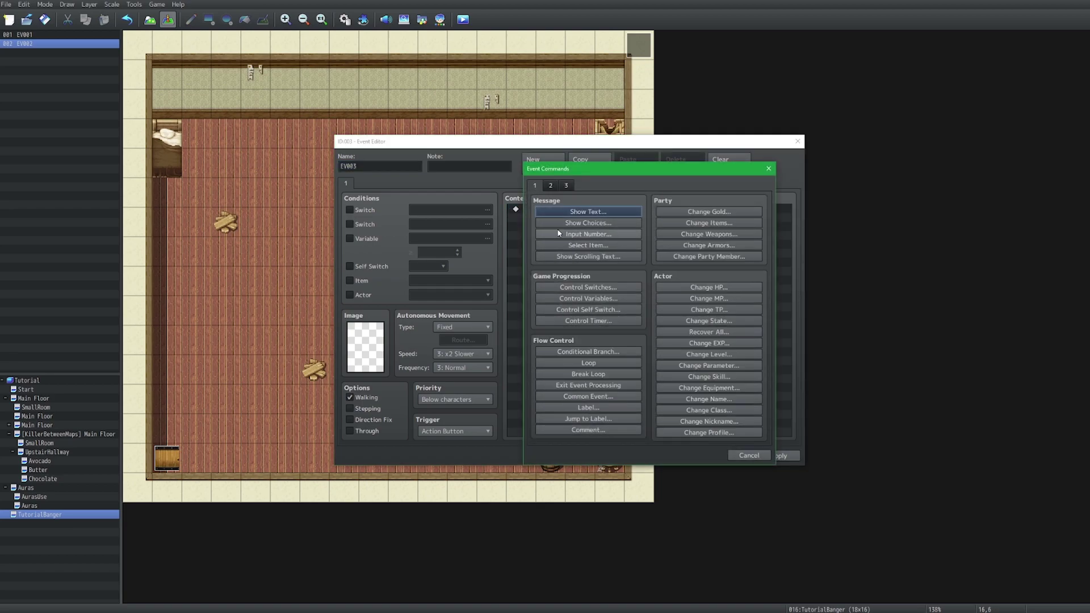
left_click(635, 272)
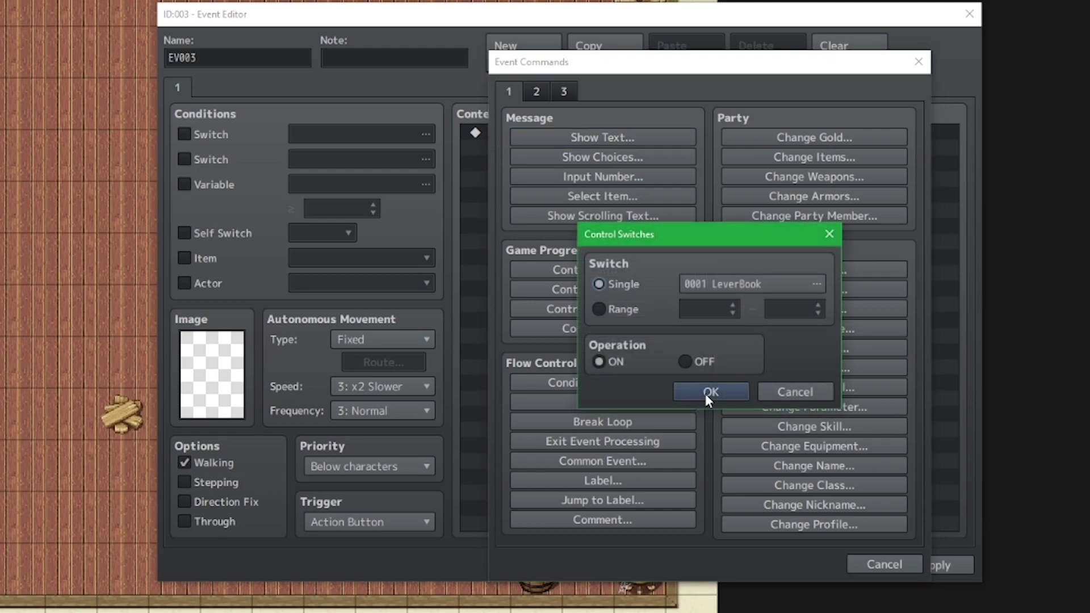
left_click(705, 392)
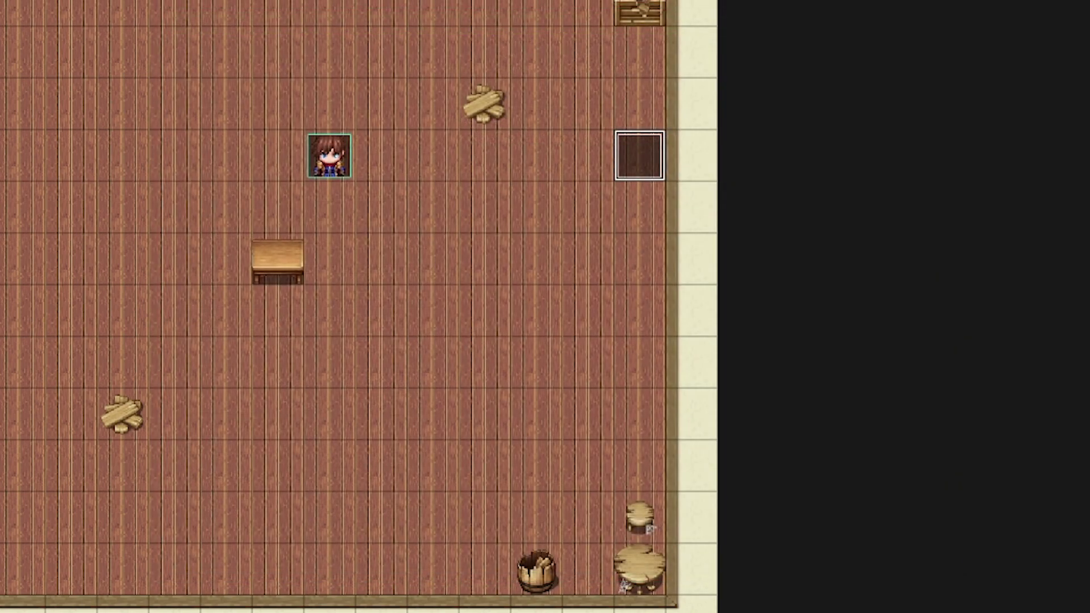
- Make door event EV002 require switch LeverBook, then recheck the lever's switch command
double_click(169, 456)
left_click(370, 213)
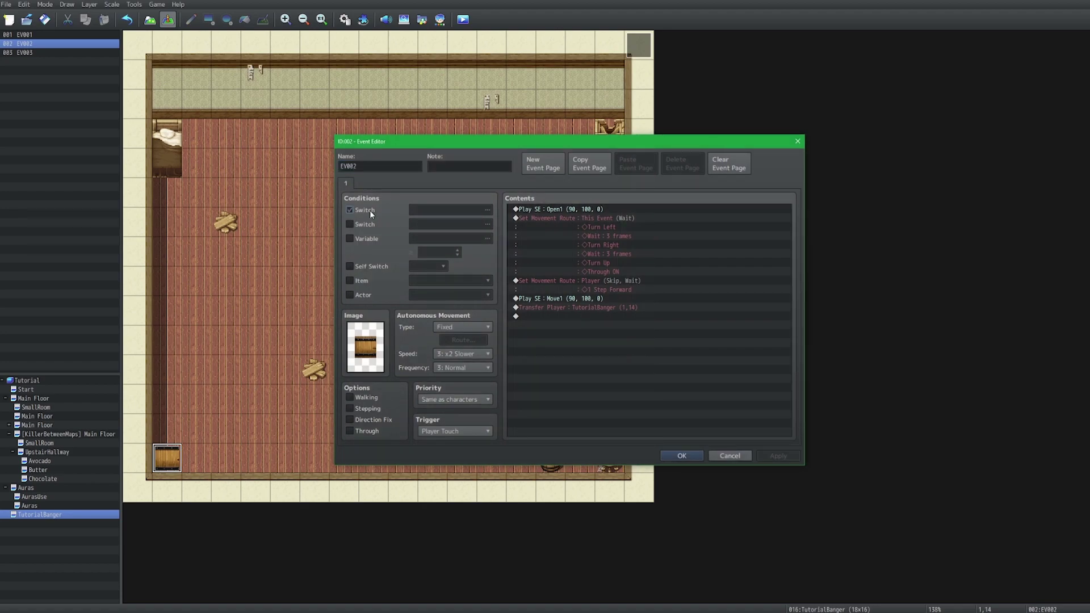
left_click(432, 210)
left_click(591, 412)
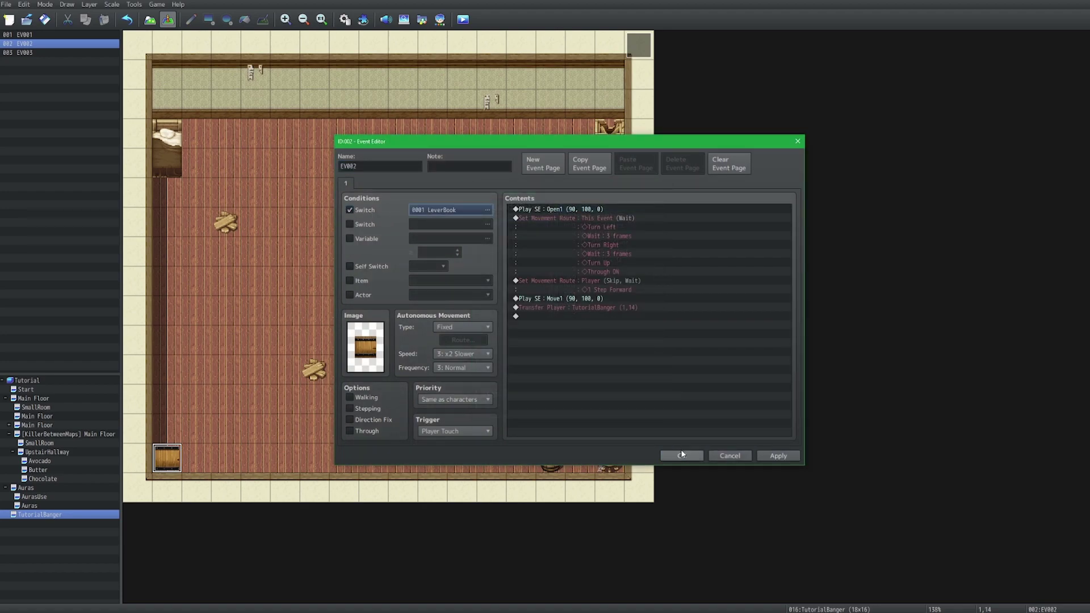
left_click(682, 456)
double_click(584, 279)
left_click(613, 209)
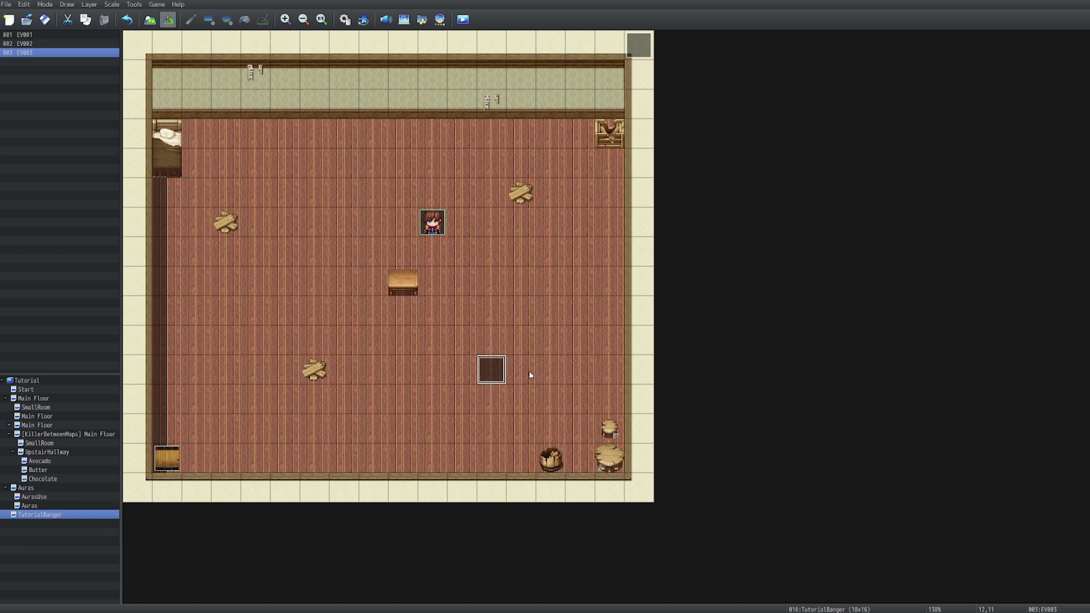
- Create a new trap event on an empty tile with a Game Over command
double_click(526, 195)
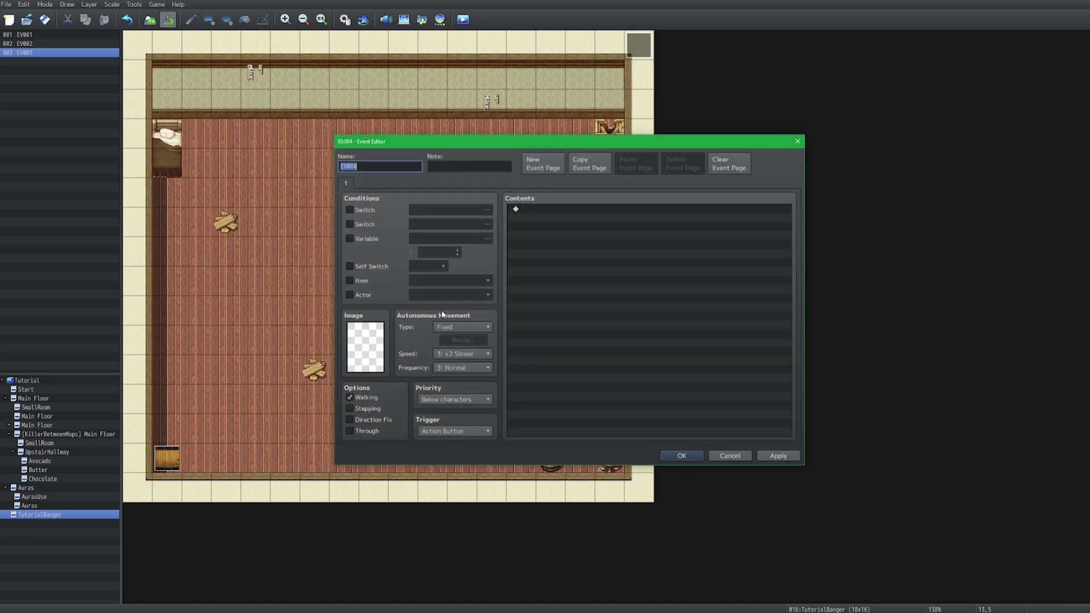
double_click(580, 256)
left_click(551, 185)
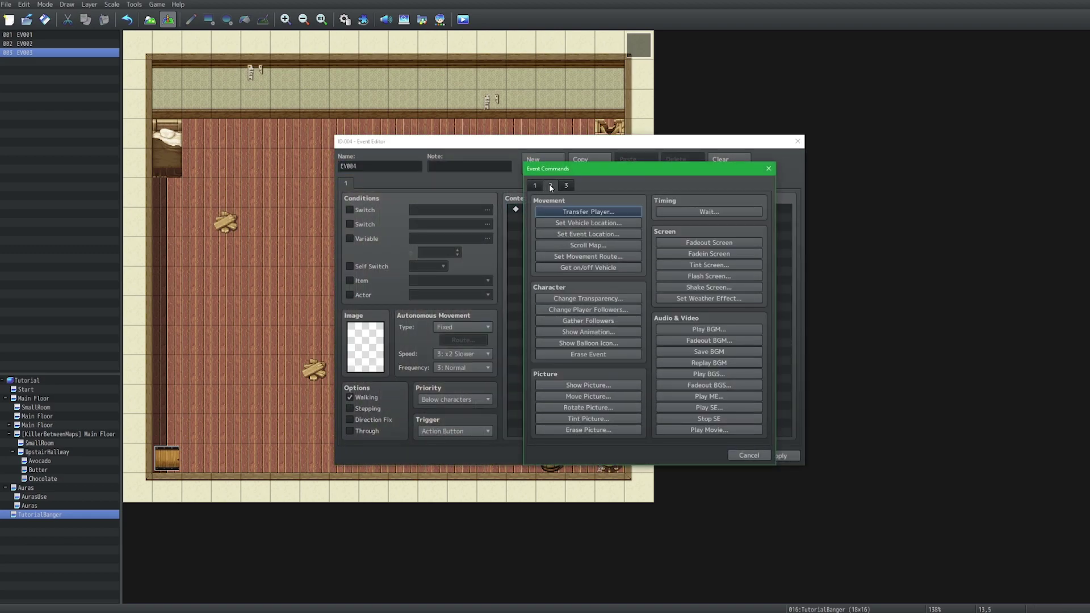
left_click(566, 186)
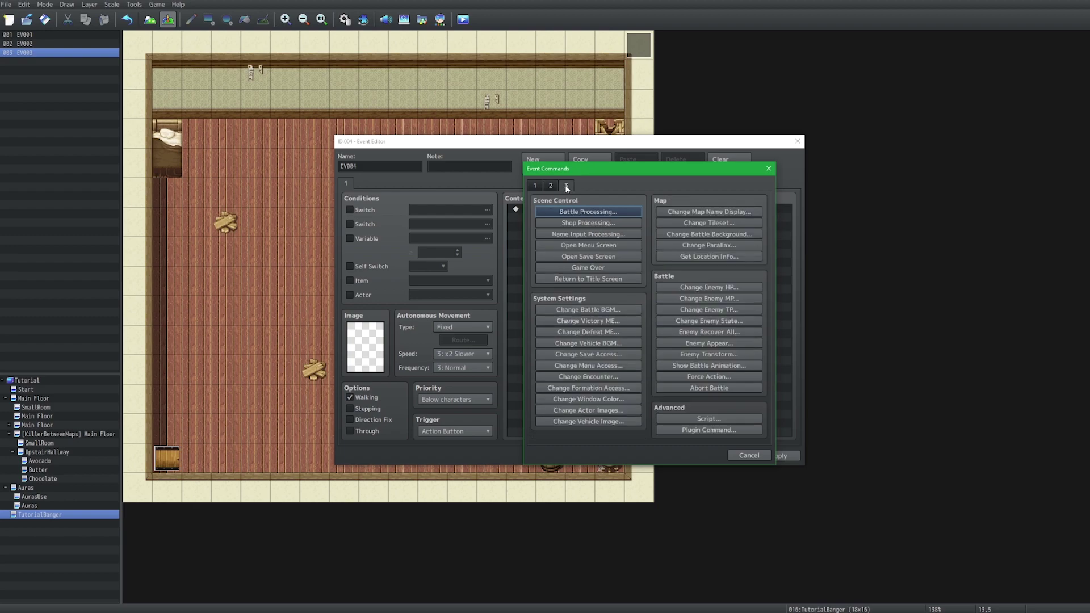
left_click(548, 188)
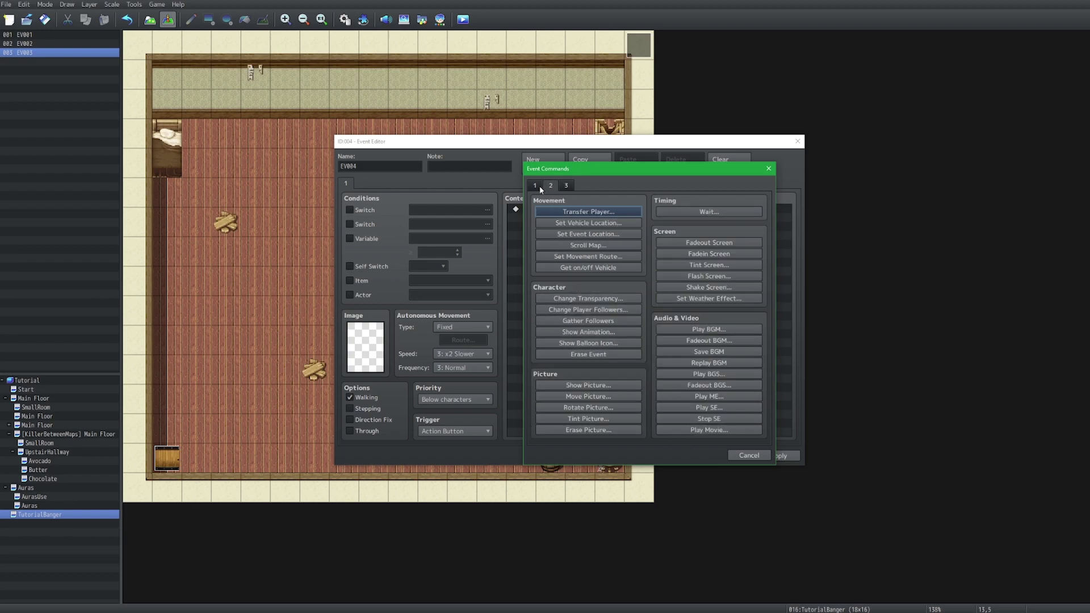
left_click(534, 186)
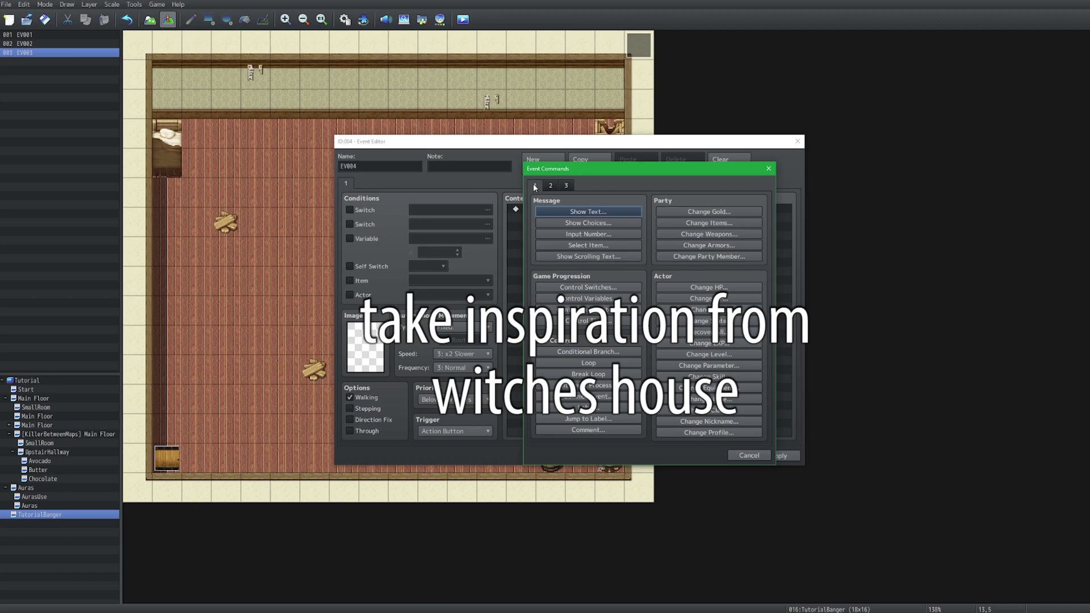
left_click(550, 186)
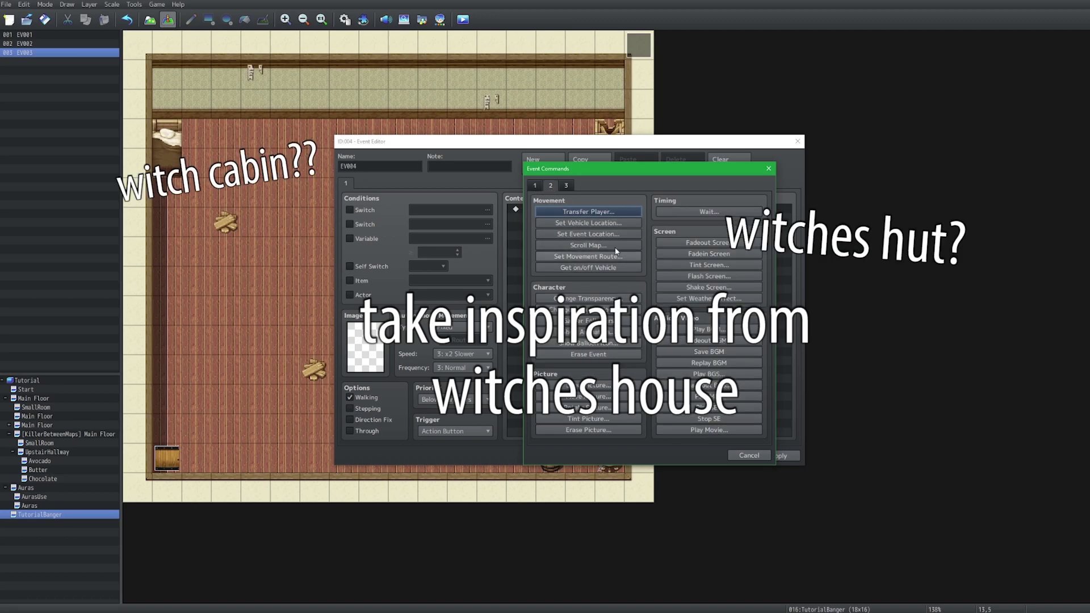
left_click(567, 184)
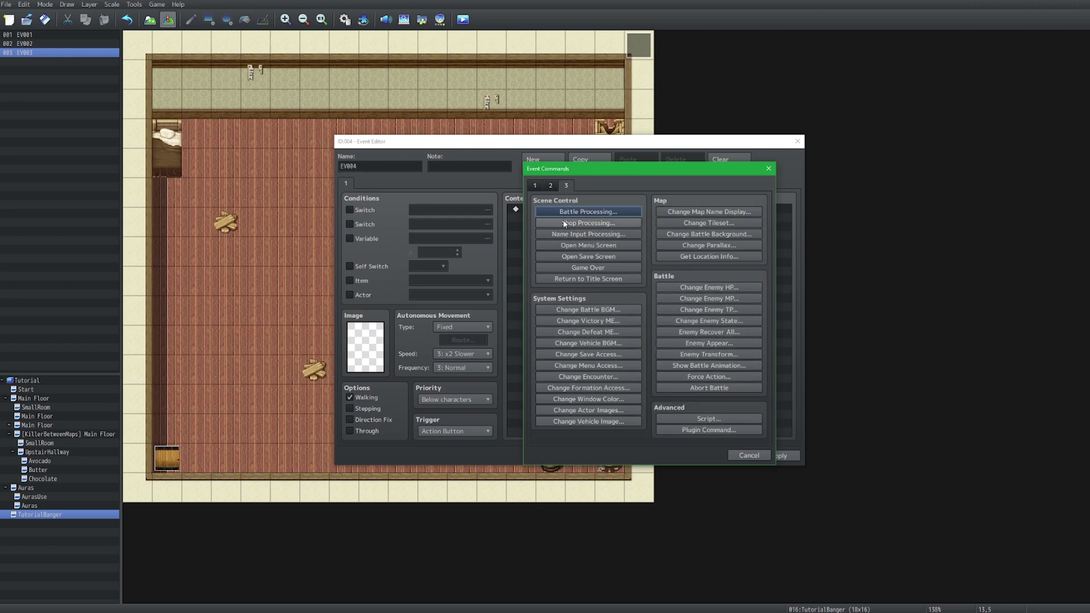
left_click(590, 267)
- Add a Show Text message 'YOU DIED' to the trap event and save it
double_click(598, 215)
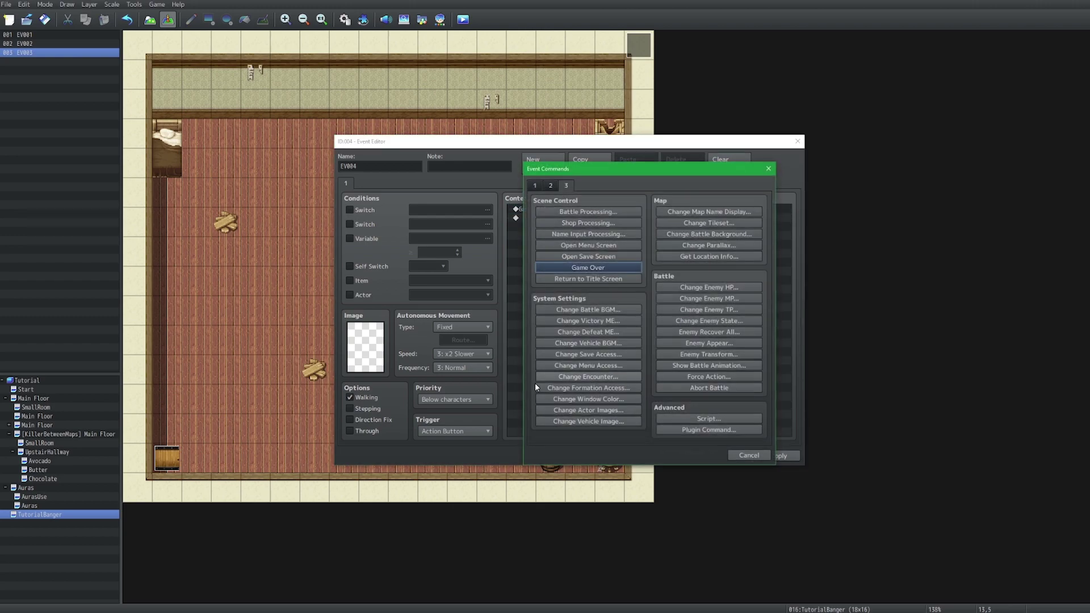
left_click(535, 185)
left_click(588, 211)
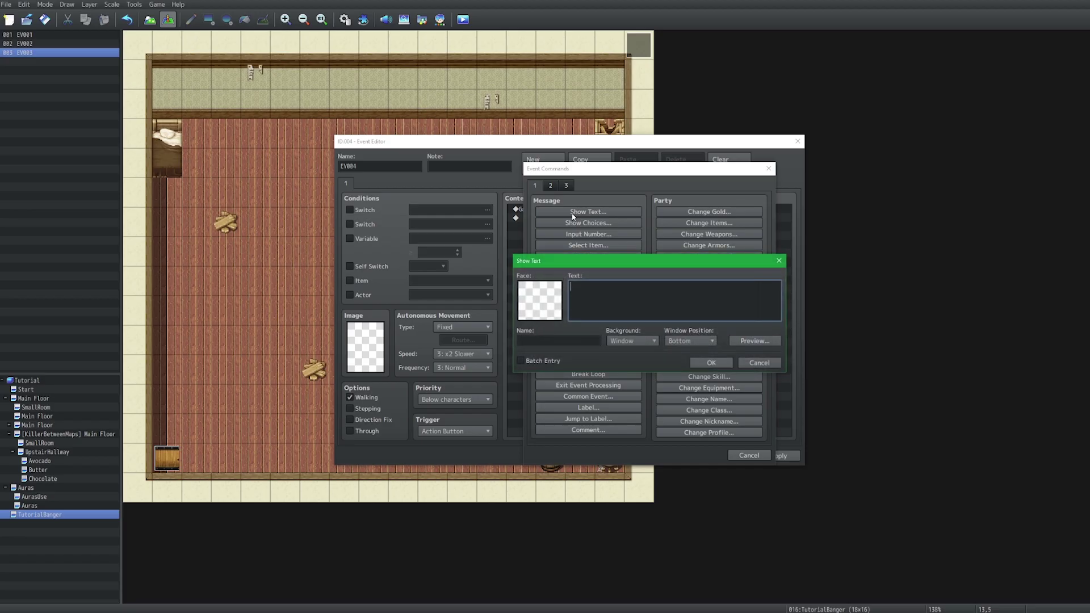
type("YO")
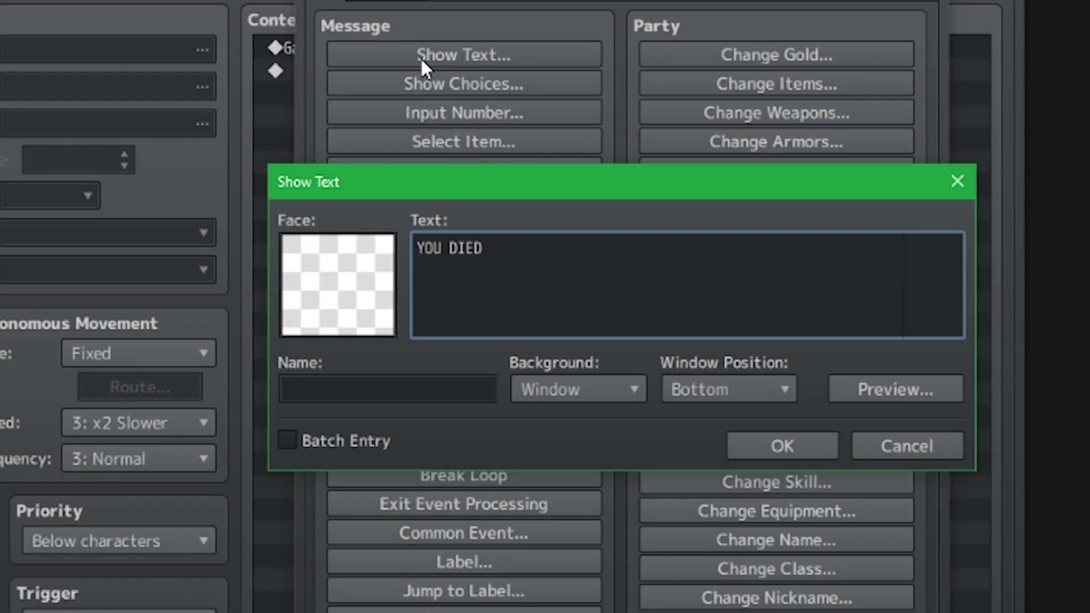
type("U DIED")
left_click(782, 446)
left_click(686, 453)
- Copy the YOU DIED trap and paste copies onto the floor planks, beside the bed and onto the bed
key("Down")
key("Left")
key("Left")
key("Down")
key("Left")
key("Down")
key("Left")
key("Left")
key("Down")
key("ctrl+v")
key("Left")
key("Up")
key("Up")
key("Up")
key("Left")
key("Left")
key("Up")
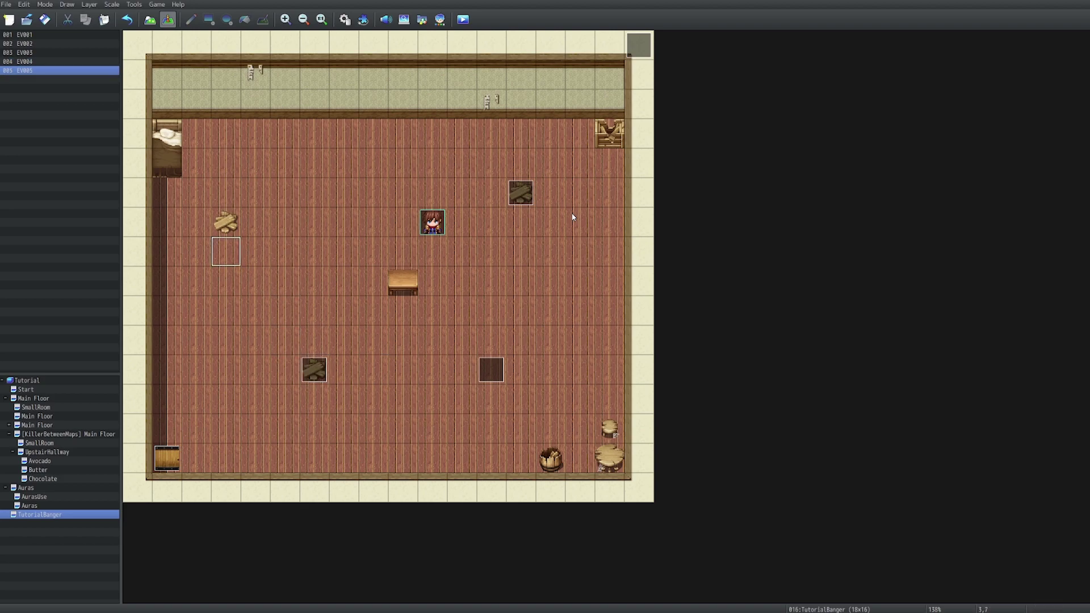
key("Up")
key("ctrl+v")
key("Up")
key("Left")
key("Left")
key("Up")
key("ctrl+v")
- Paste trap copies onto the remaining furniture and wall object, then start a playtest
key("Up")
key("Right")
key("ctrl+v")
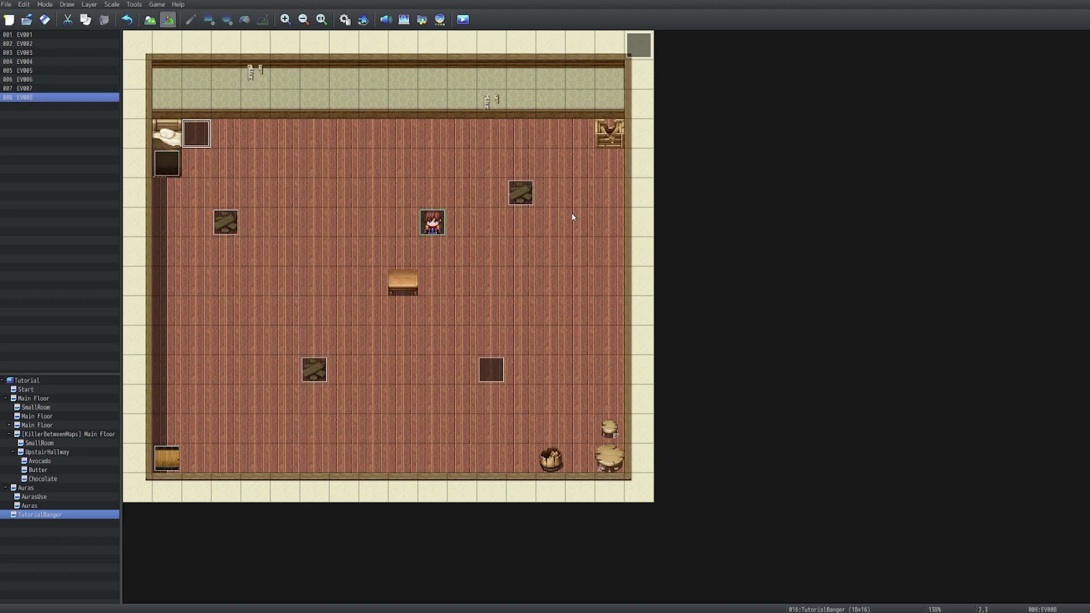
key("Left")
key("ctrl+v")
key("Right")
key("Right")
key("Right")
key("Right")
key("Right")
key("Right")
key("Right")
key("Right")
key("Right")
key("Right")
key("Right")
key("Right")
key("Right")
key("Right")
key("Right")
key("ctrl+v")
key("Down")
key("Down")
key("Down")
key("Down")
key("Down")
key("Down")
key("Down")
key("Down")
key("Down")
key("Down")
key("ctrl+v")
key("Down")
key("ctrl+v")
key("Left")
key("Left")
key("ctrl+v")
key("Up")
key("Up")
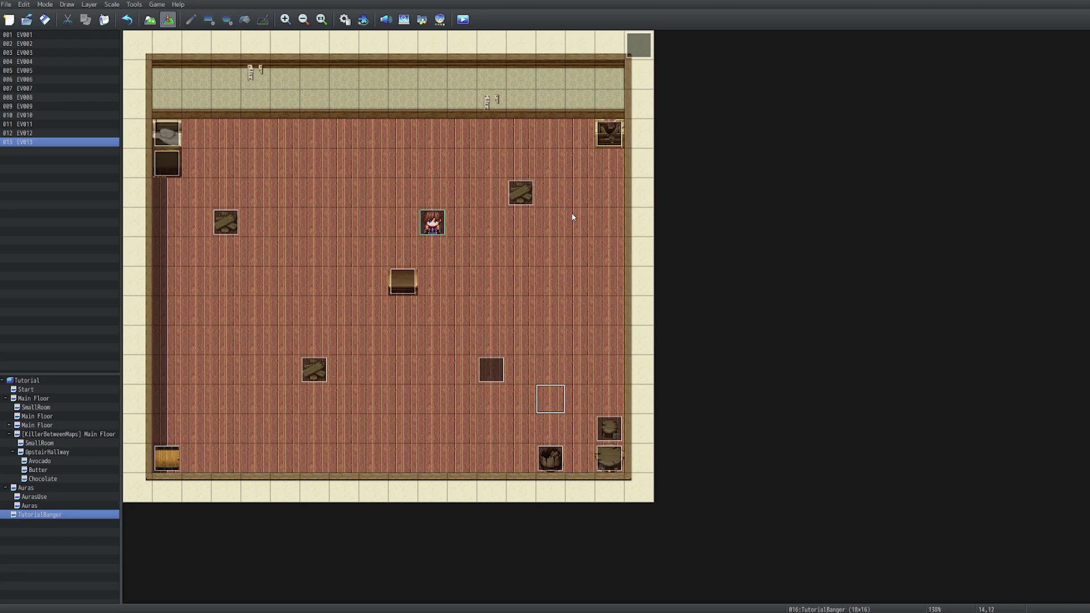
key("Left")
key("Left")
key("Up")
key("Up")
key("Up")
key("Up")
key("Up")
key("Up")
key("Up")
key("Up")
key("Up")
key("Up")
key("ctrl+v")
key("ctrl+r")
key("Up")
- Walk the character around the darkened room, watching the flashlight beam turn left, right, up and down
key("Left")
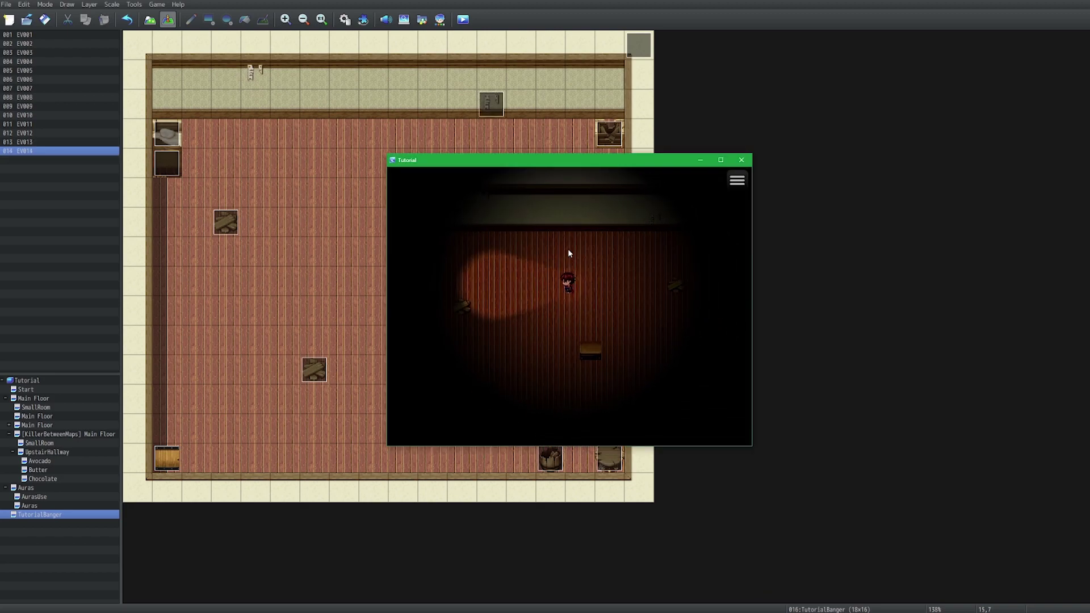
key("Down")
key("Left")
key("Down")
key("Right")
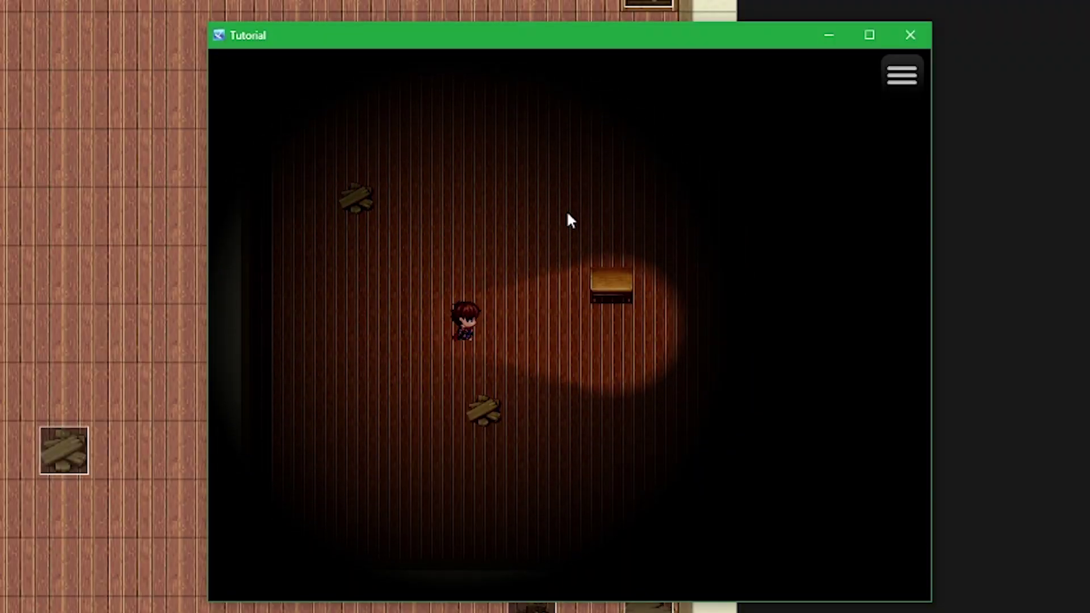
key("Down")
key("Left")
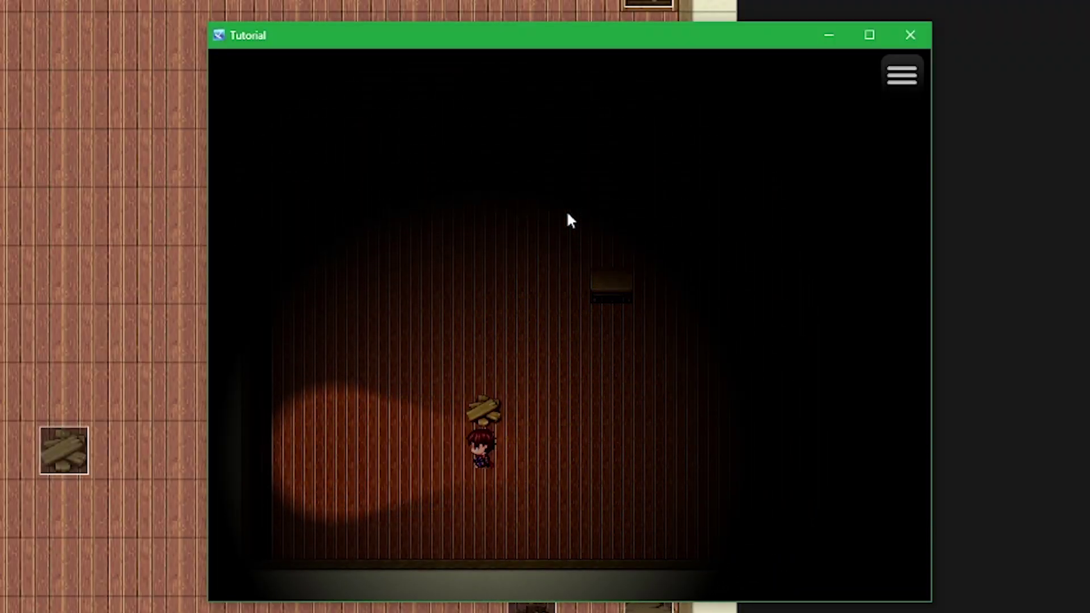
key("Left")
key("Down")
key("Left")
key("Down")
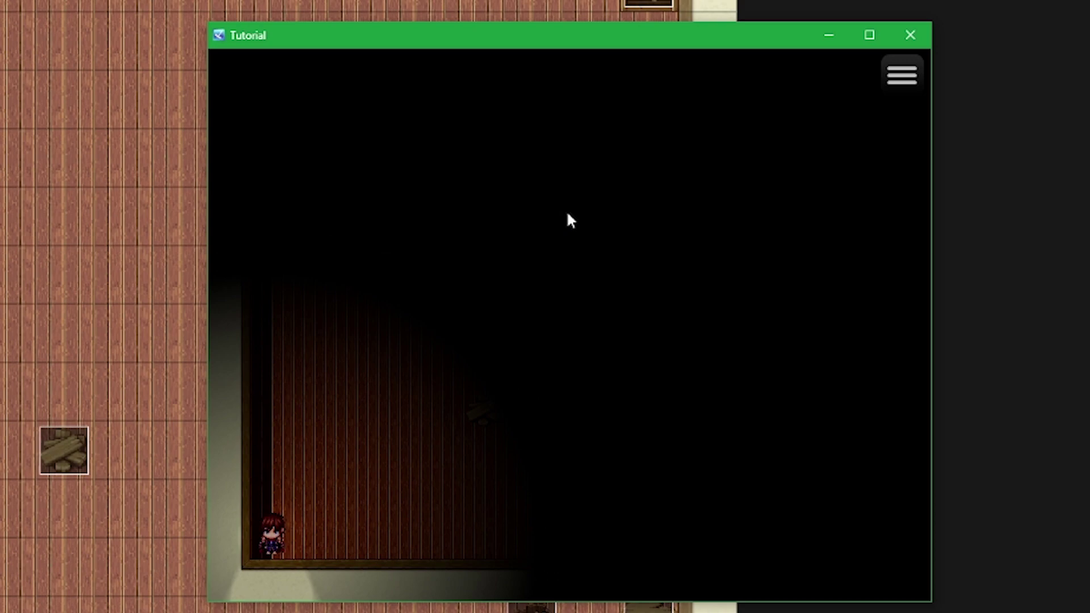
key("Right")
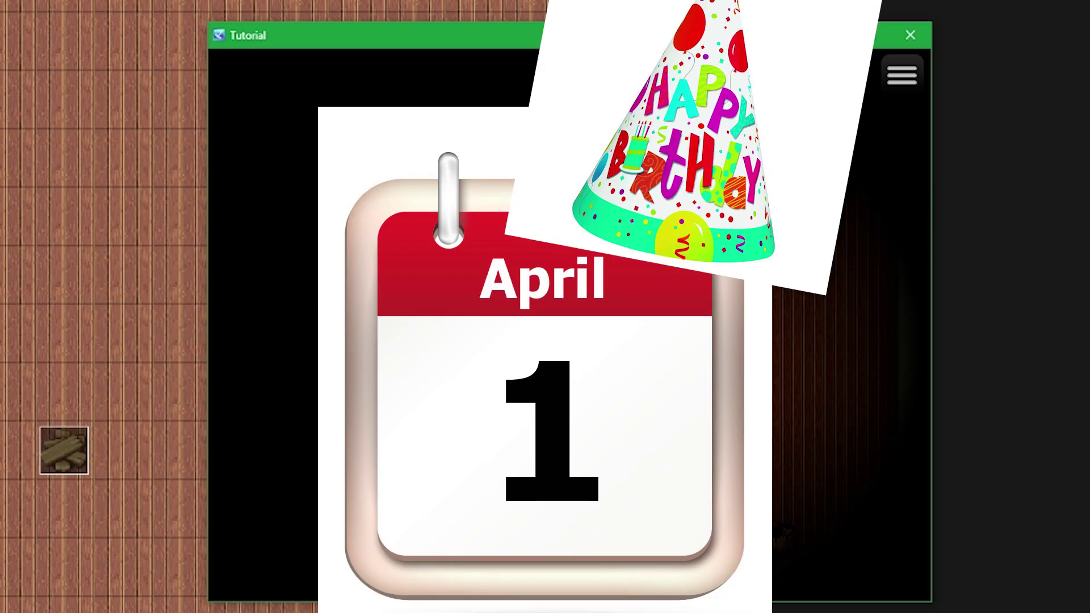
key("Up")
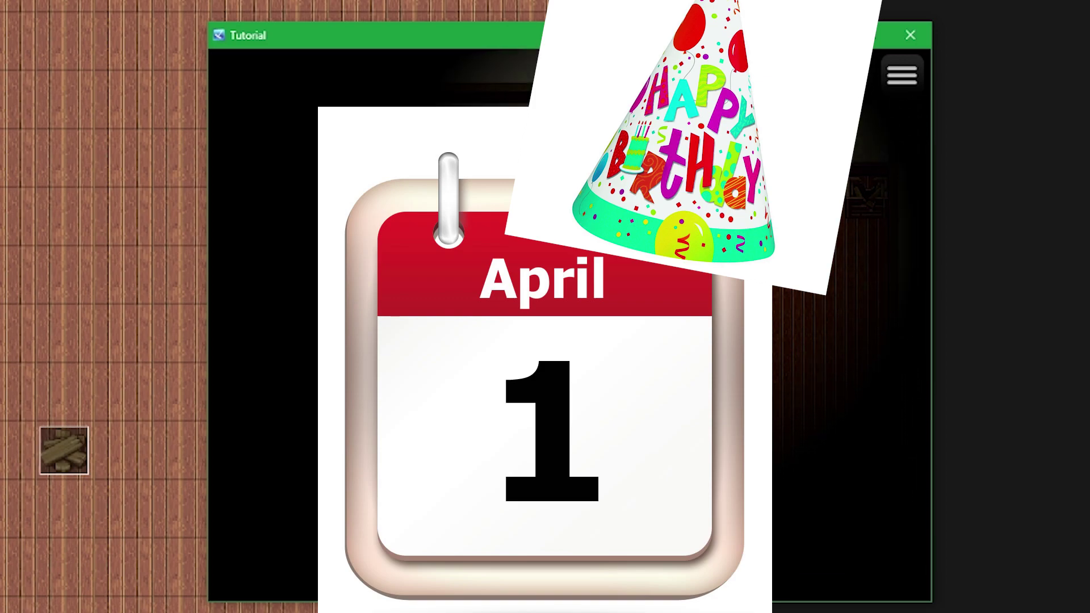
key("Left")
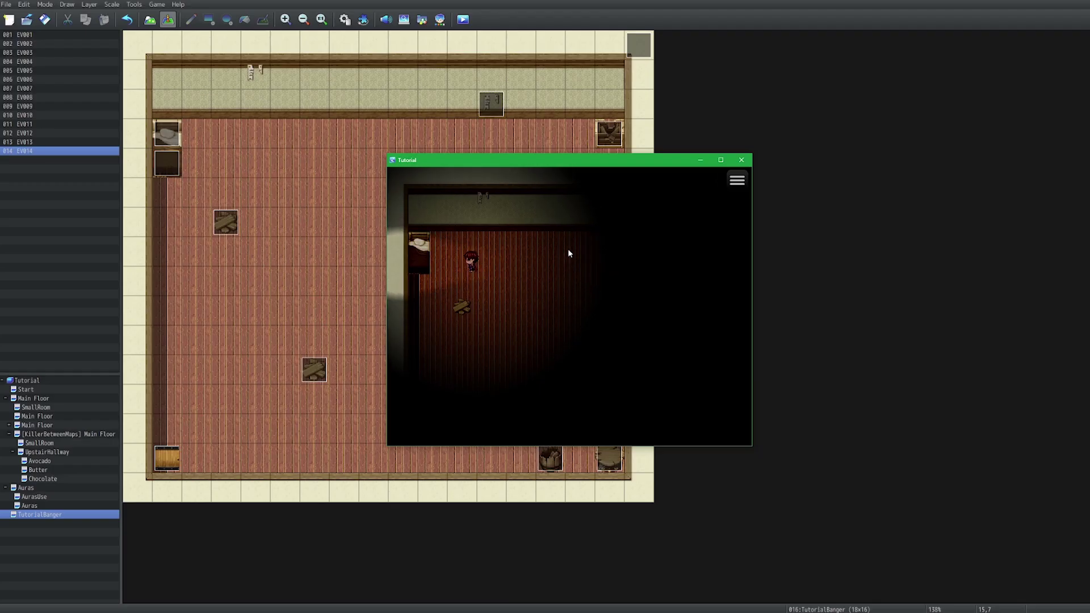
key("Down")
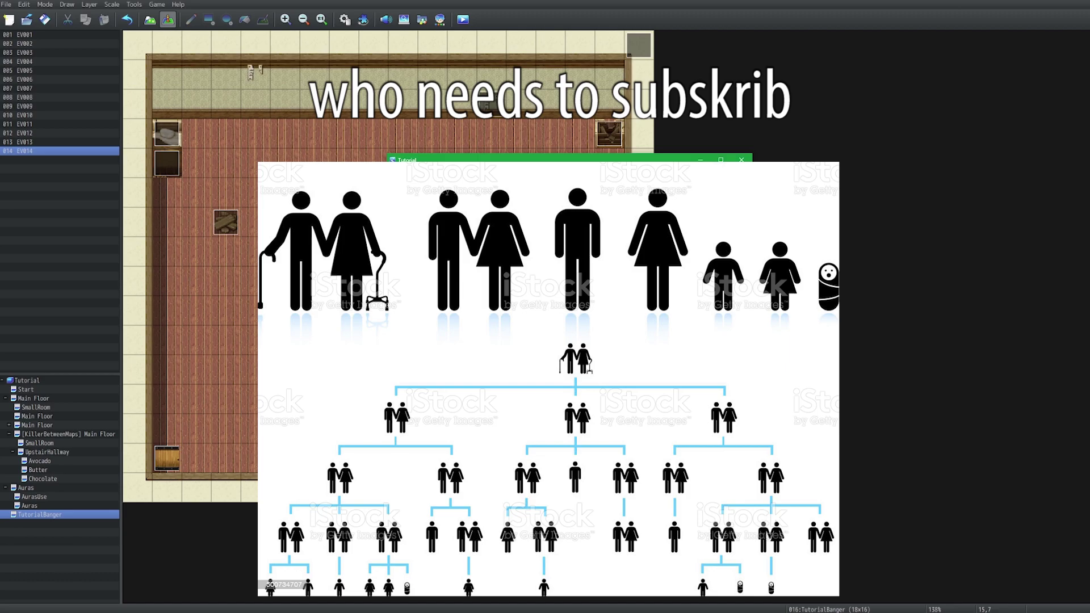